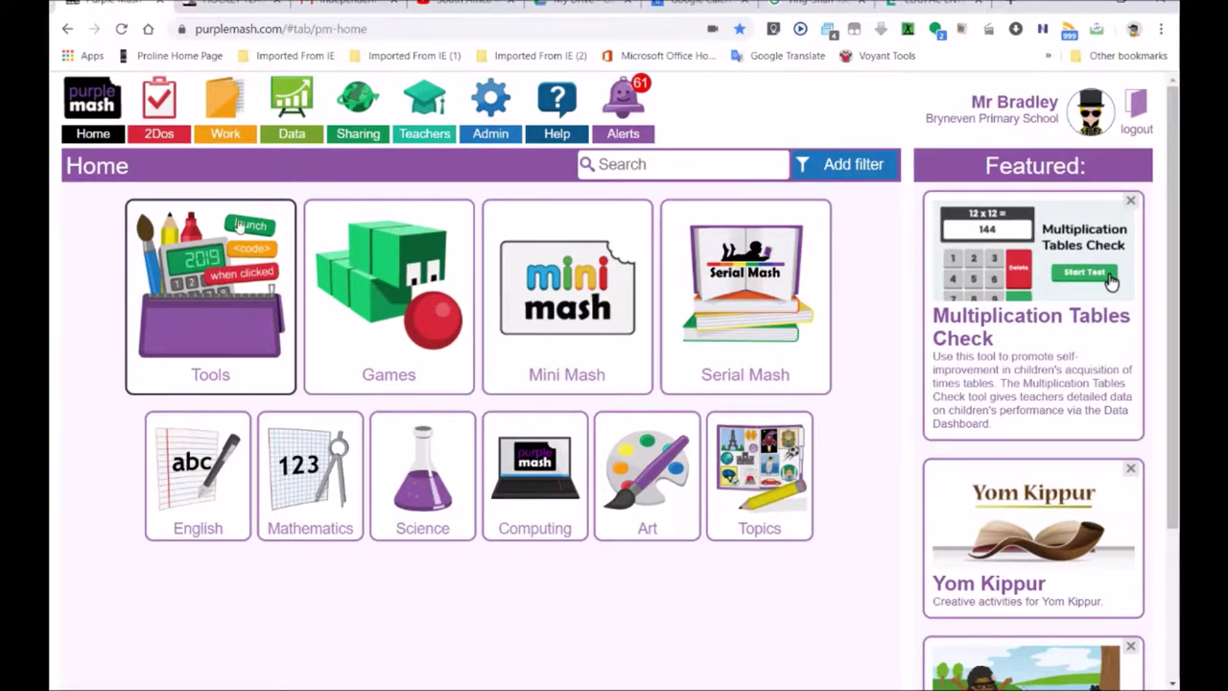
# From the Tools collection on the Home page, open 2Publish Plus.
pyautogui.click(186, 278)
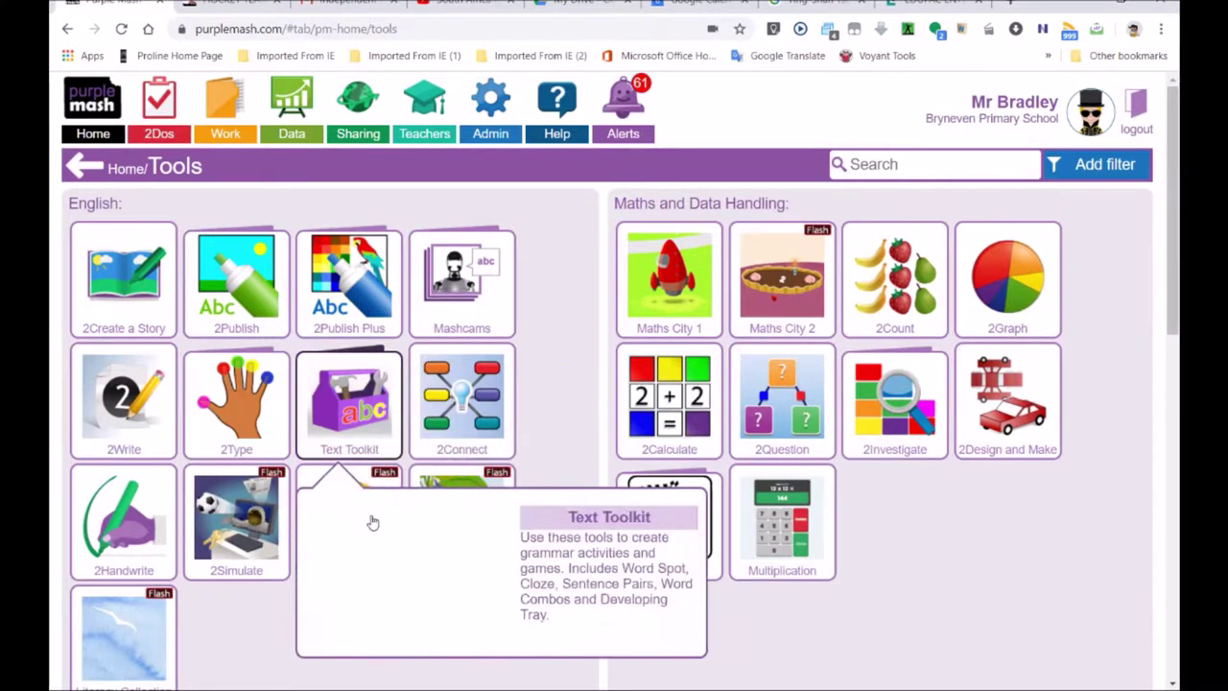
pyautogui.moveTo(381, 305)
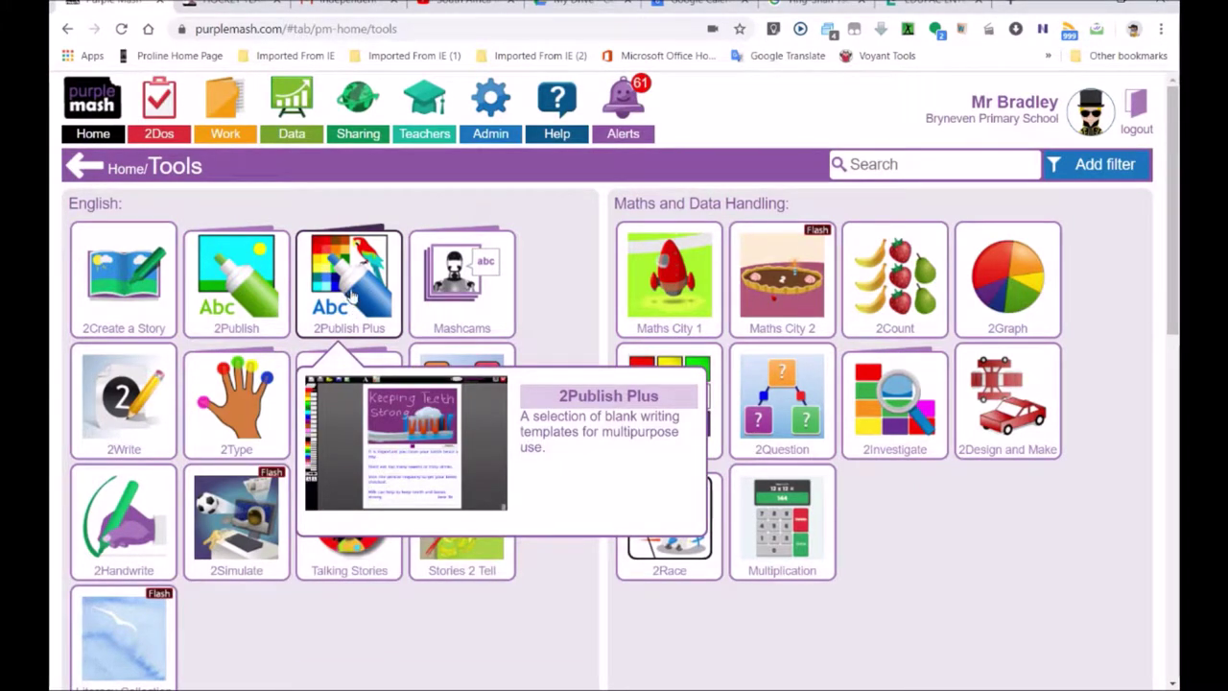
pyautogui.click(351, 297)
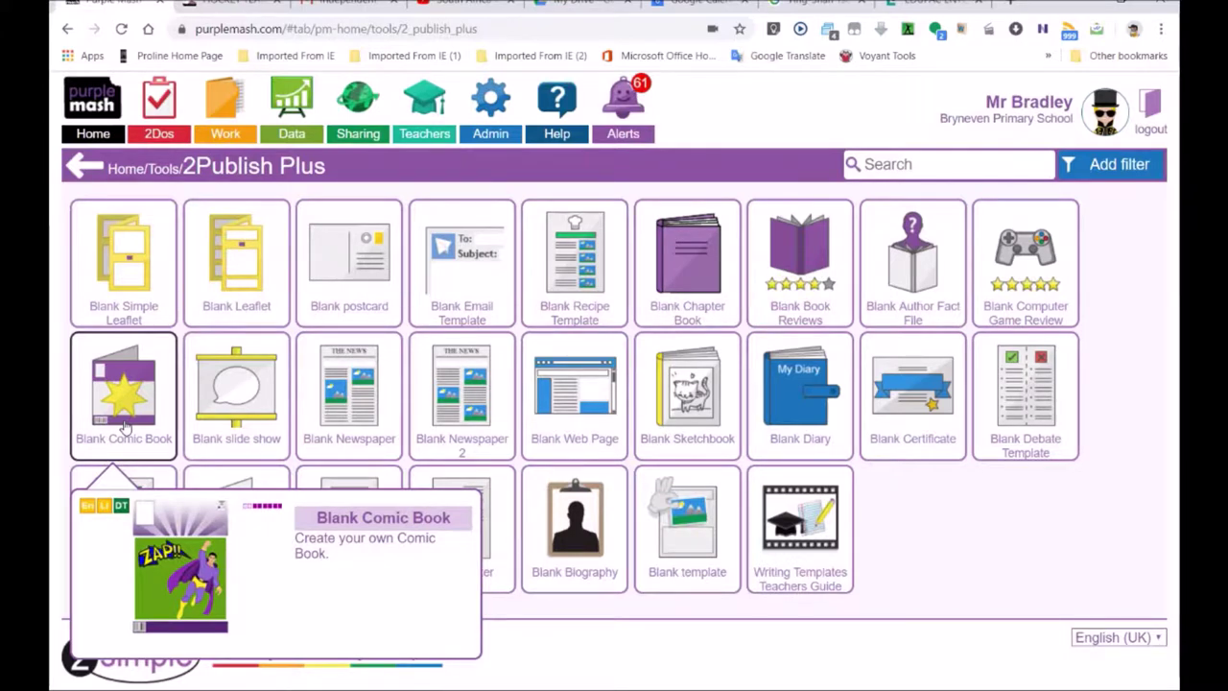
# Look over the template previews and choose the Blank slide show template.
pyautogui.moveTo(234, 413)
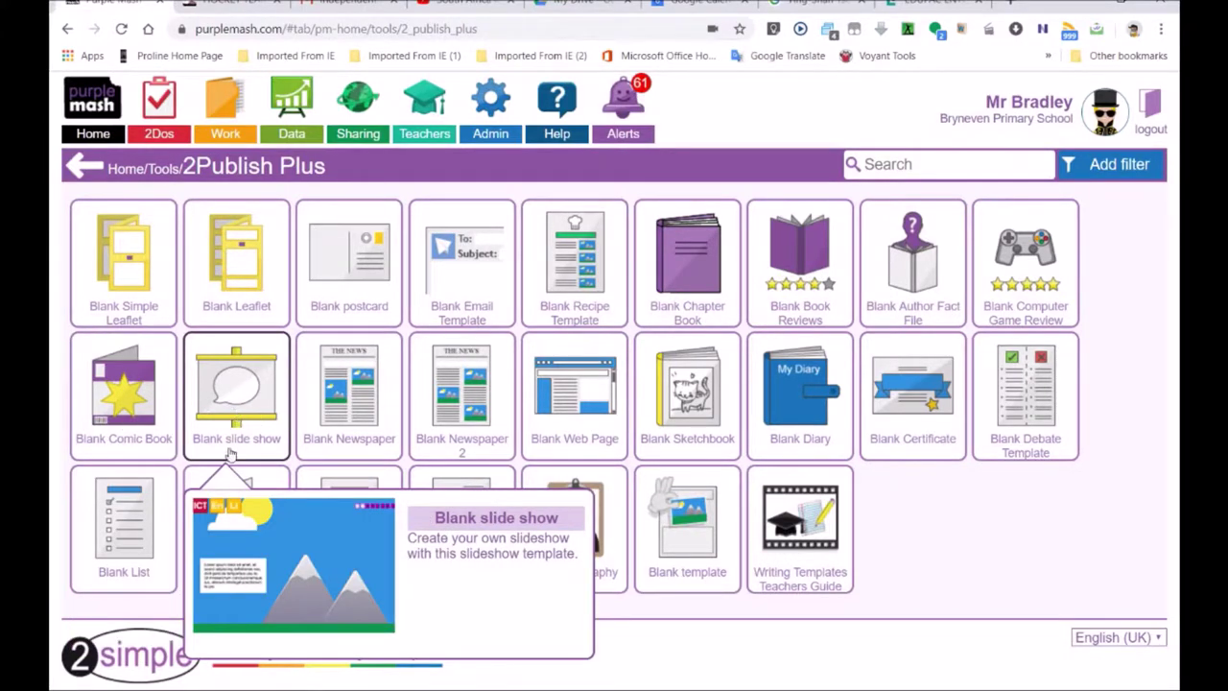
pyautogui.moveTo(326, 403)
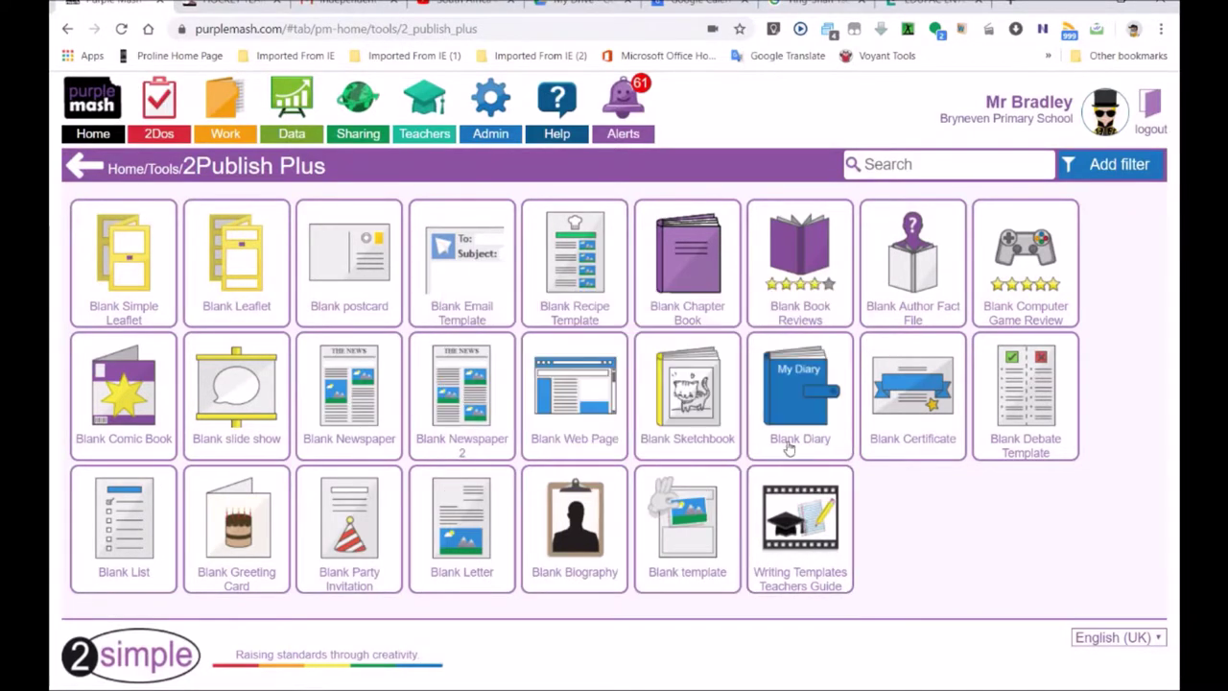
pyautogui.moveTo(807, 407)
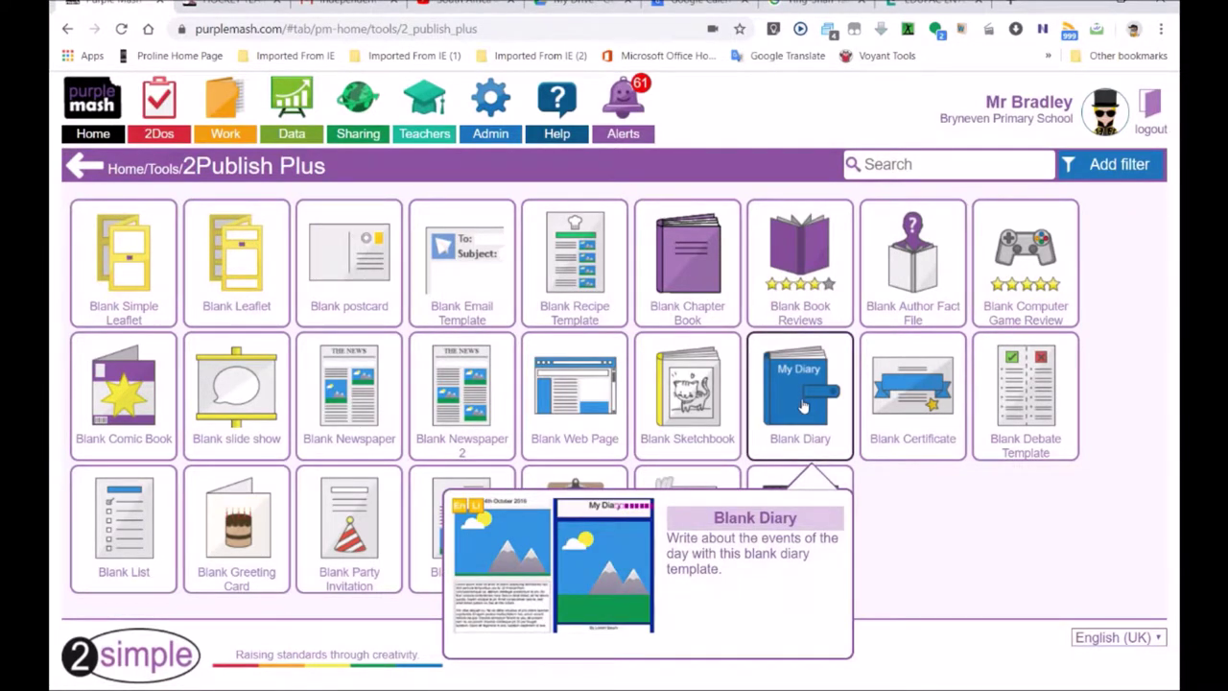
pyautogui.moveTo(570, 399)
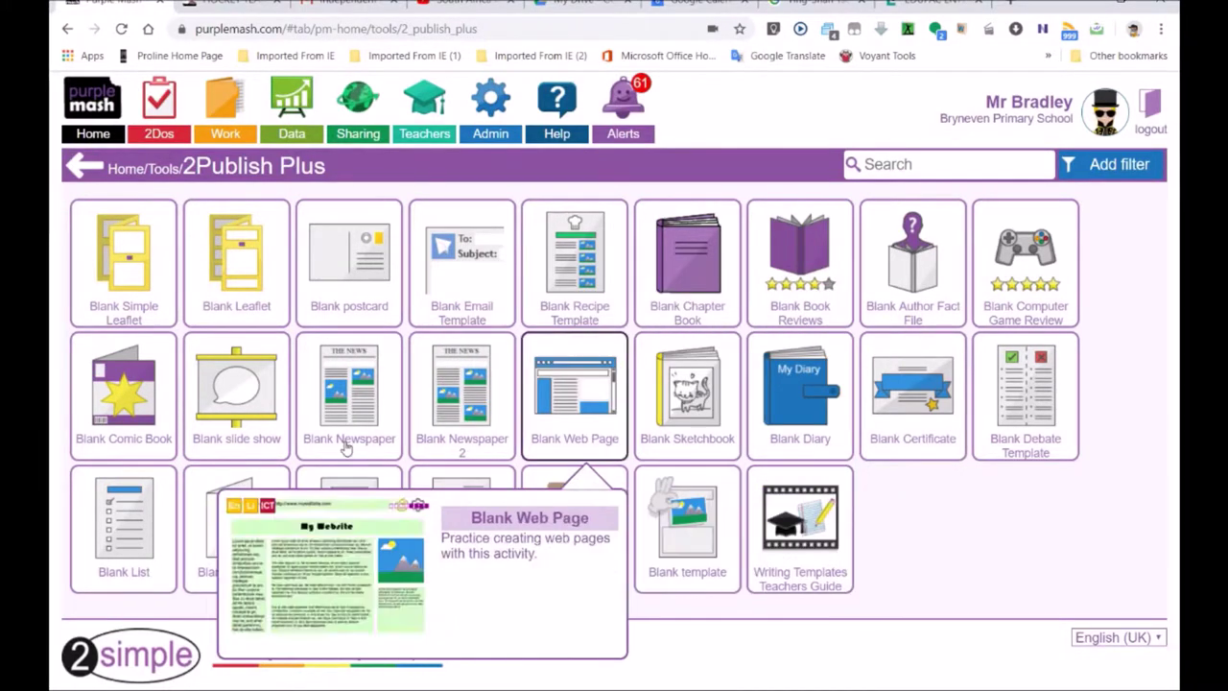
pyautogui.moveTo(273, 377)
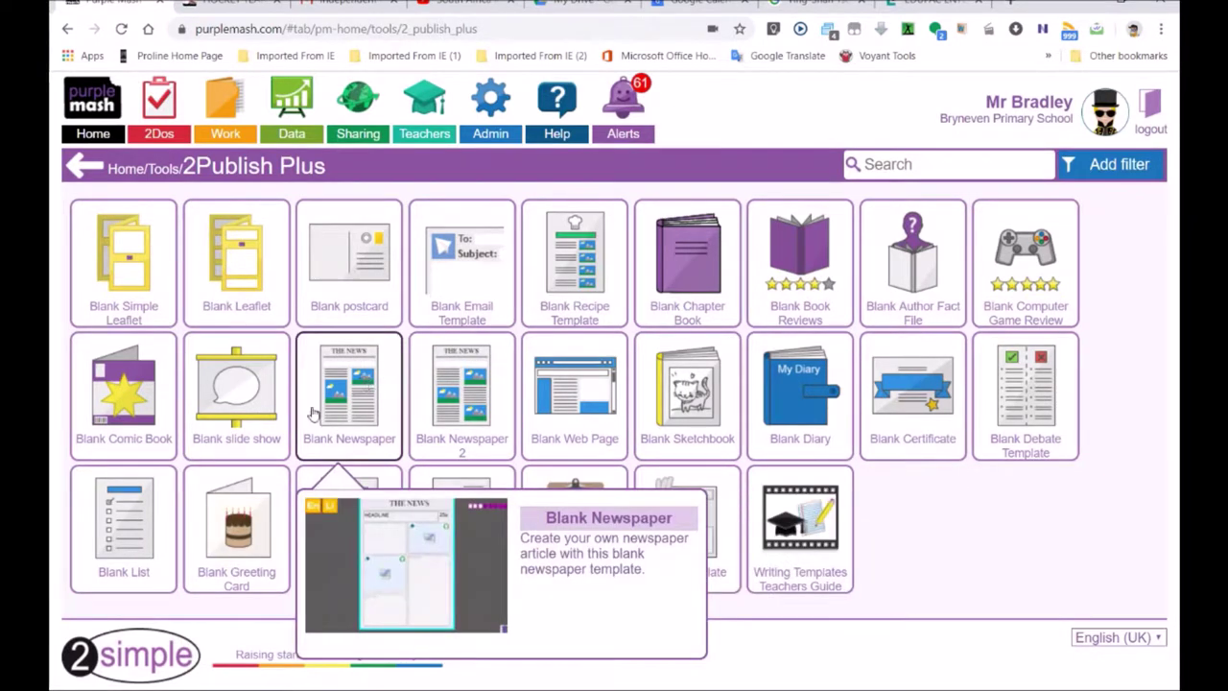
pyautogui.moveTo(710, 408)
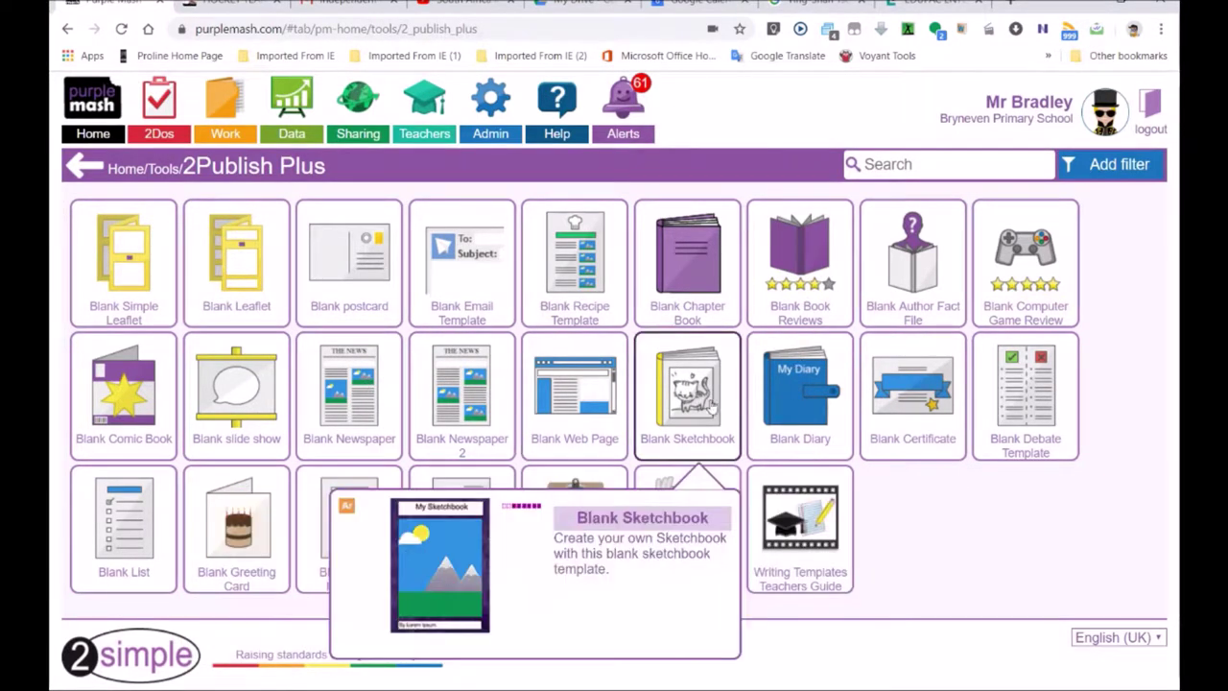
pyautogui.click(242, 405)
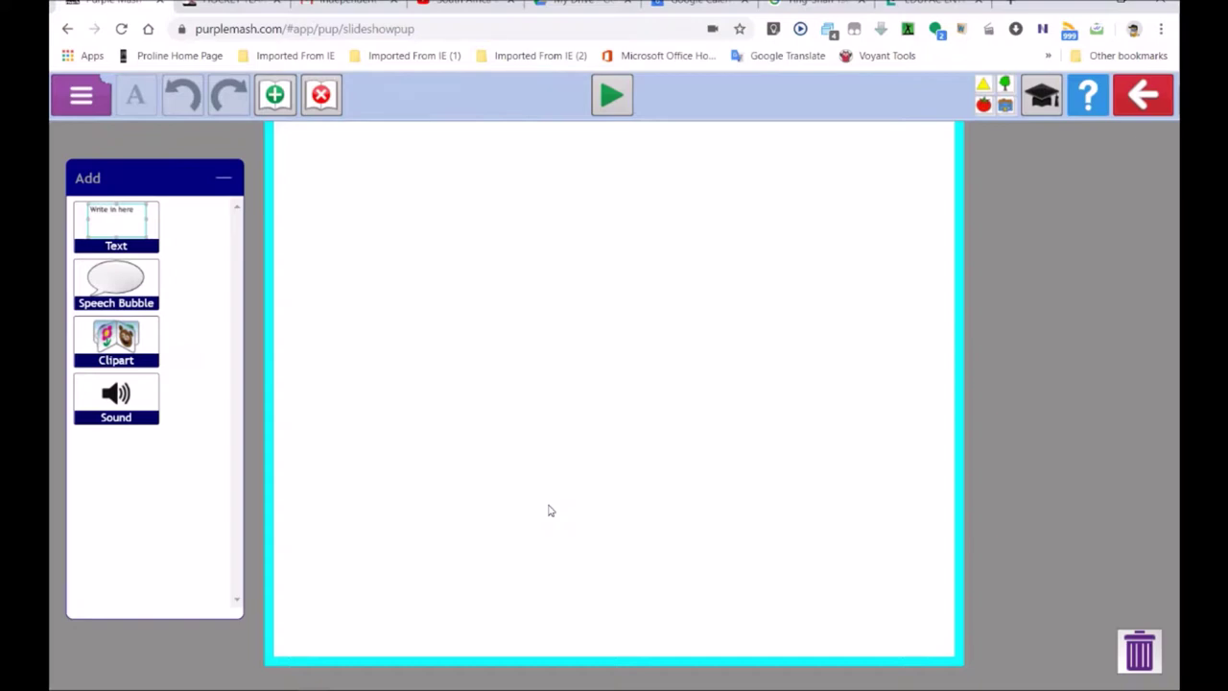
# Add a top text box titled 'Map of my Fantasy World' and widen it to one line.
pyautogui.moveTo(120, 225); pyautogui.dragTo(394, 175)
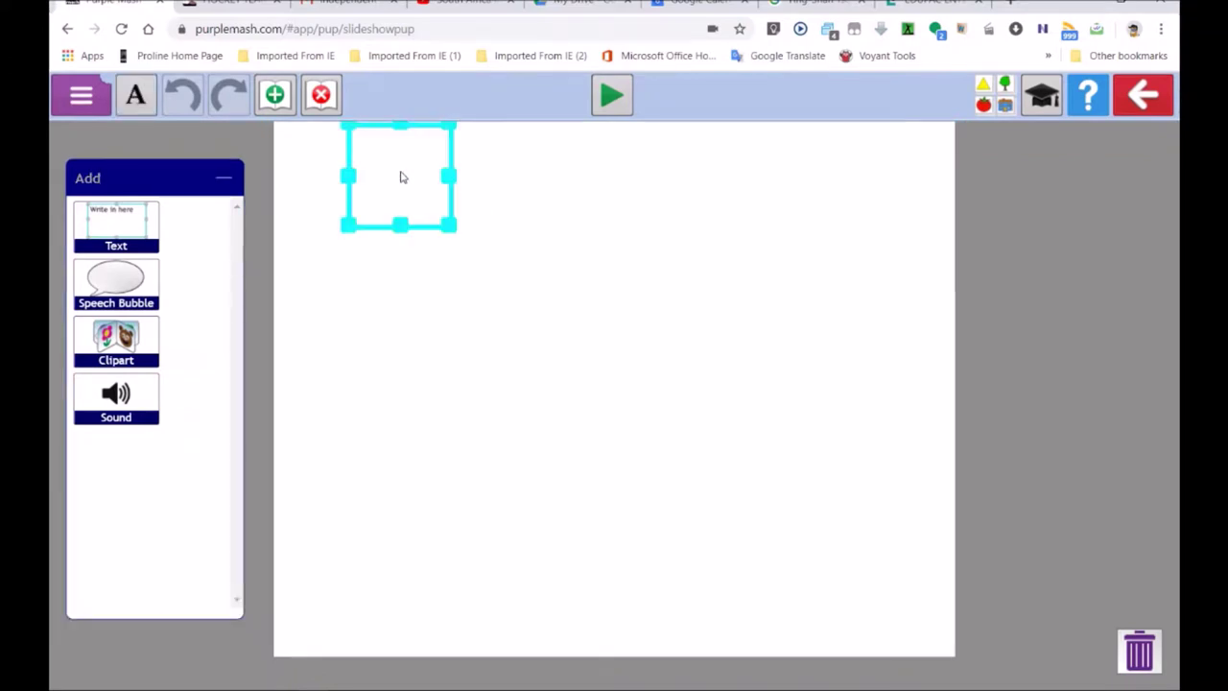
pyautogui.write('Map of the')
pyautogui.press('BackSpace')
pyautogui.moveTo(447, 177); pyautogui.dragTo(820, 182)
pyautogui.click(488, 155)
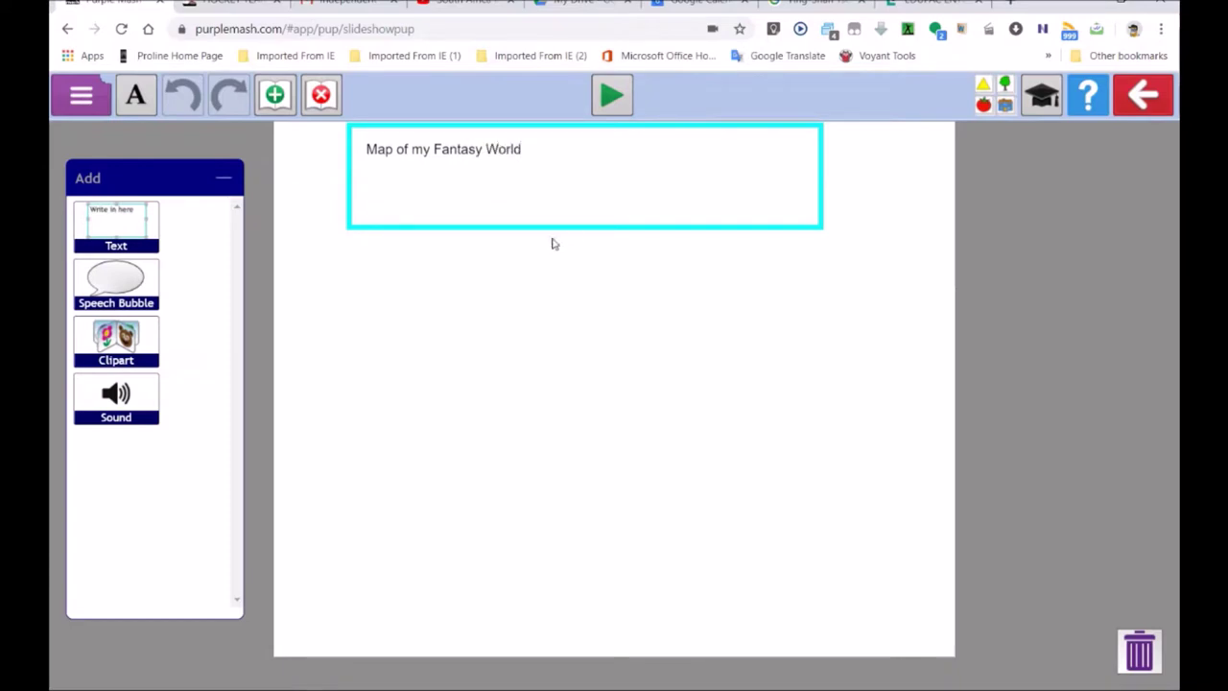
# Centre-align the title text and set it to 60pt.
pyautogui.tripleClick(407, 153)
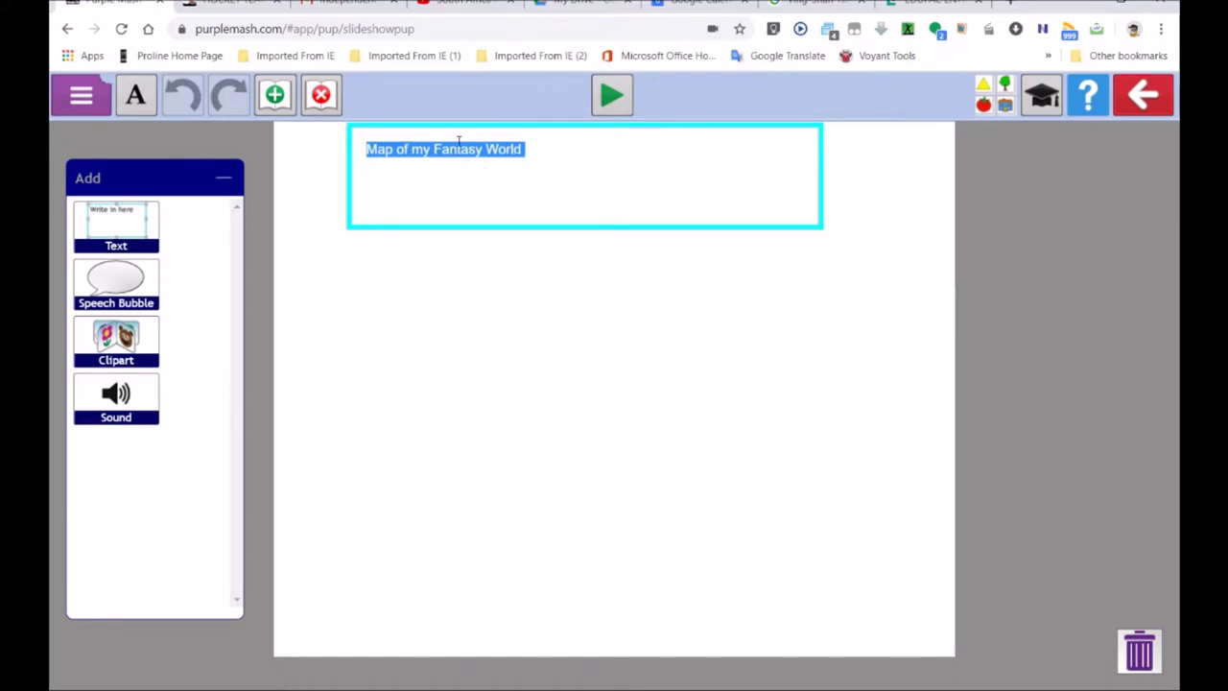
pyautogui.click(135, 96)
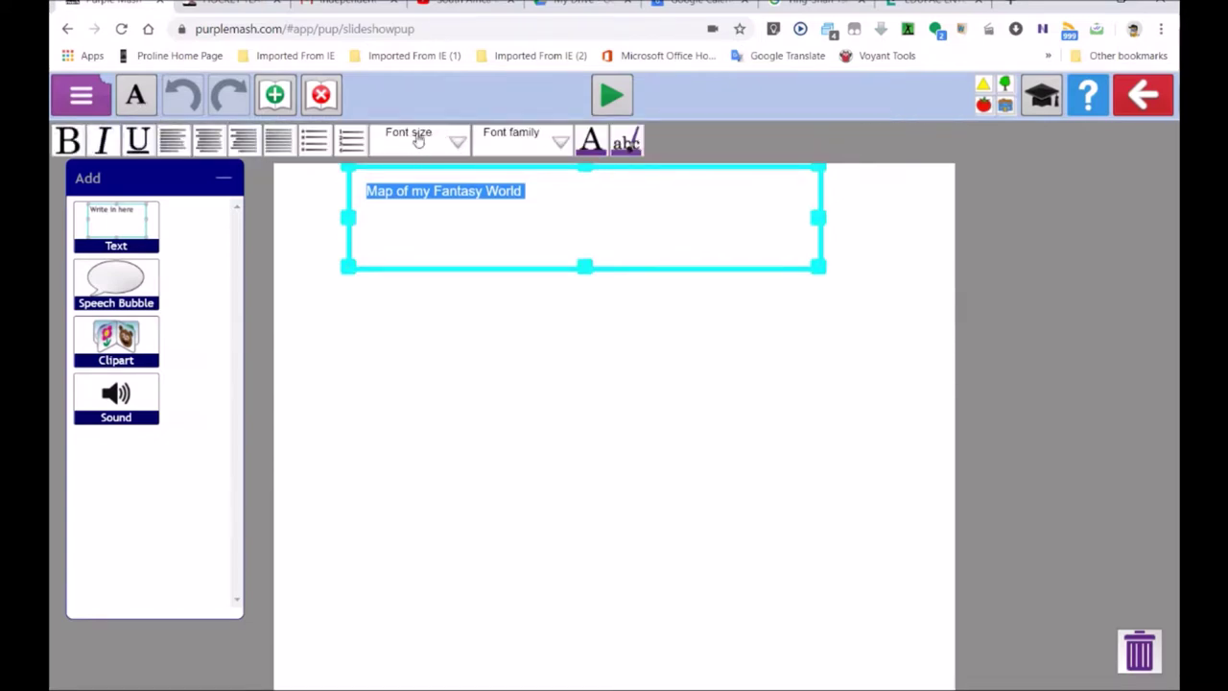
pyautogui.click(211, 142)
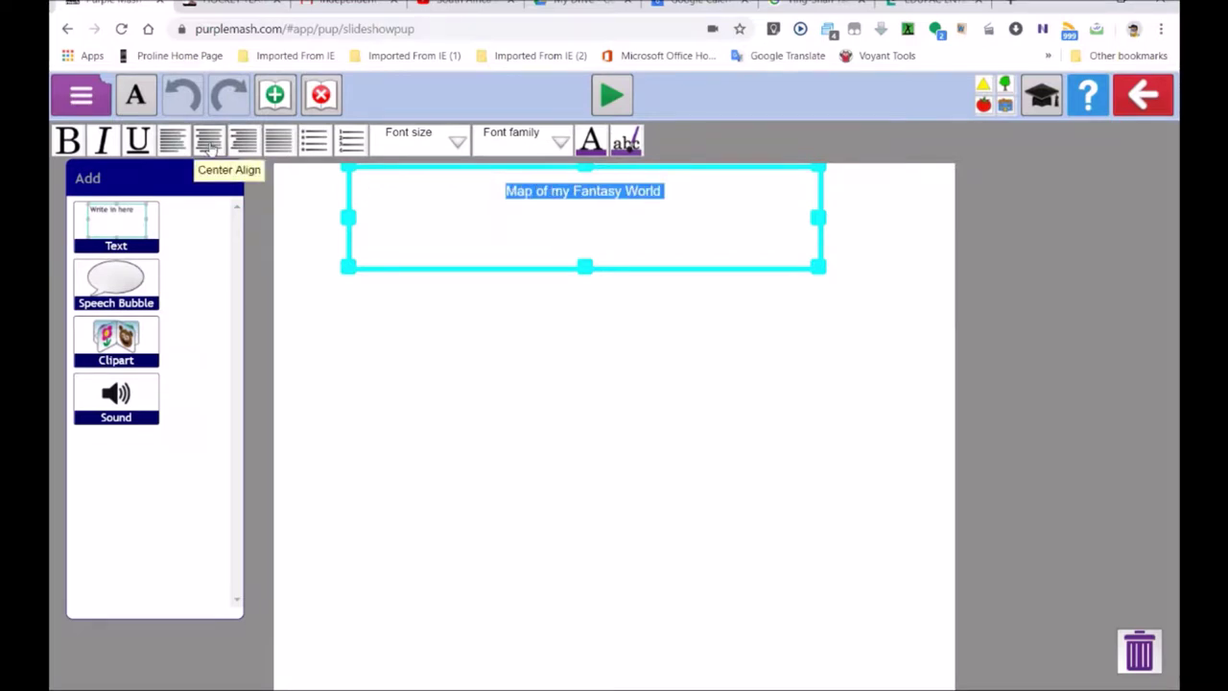
pyautogui.click(457, 142)
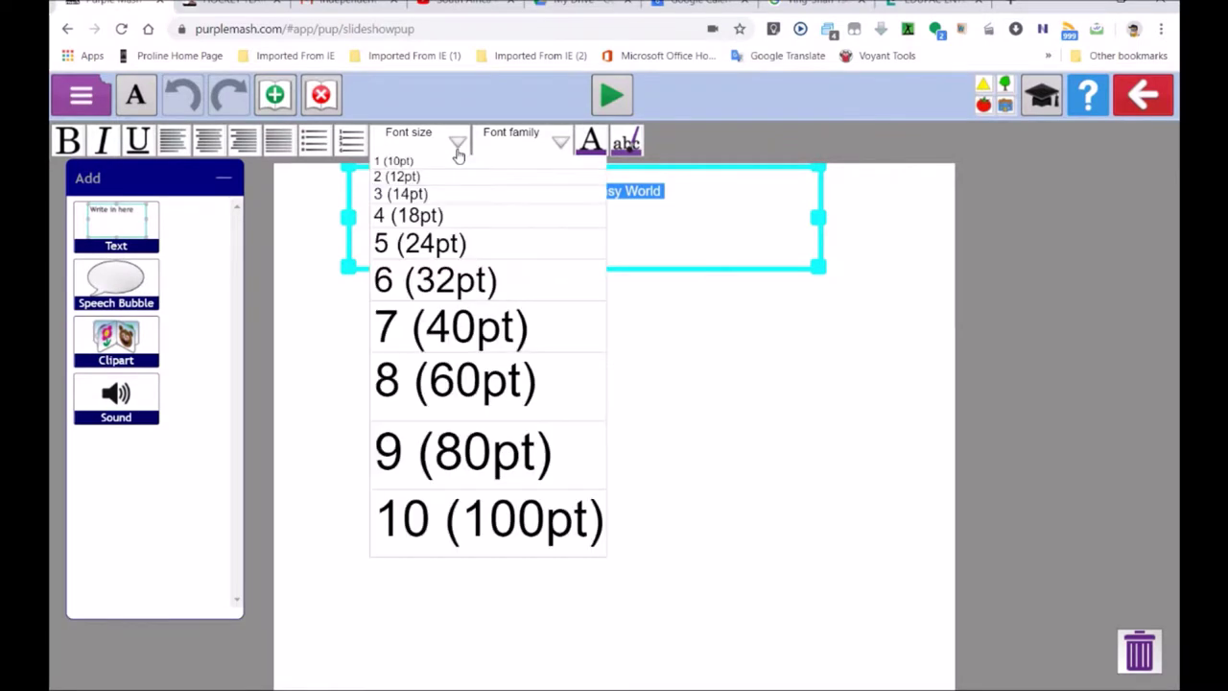
pyautogui.click(450, 378)
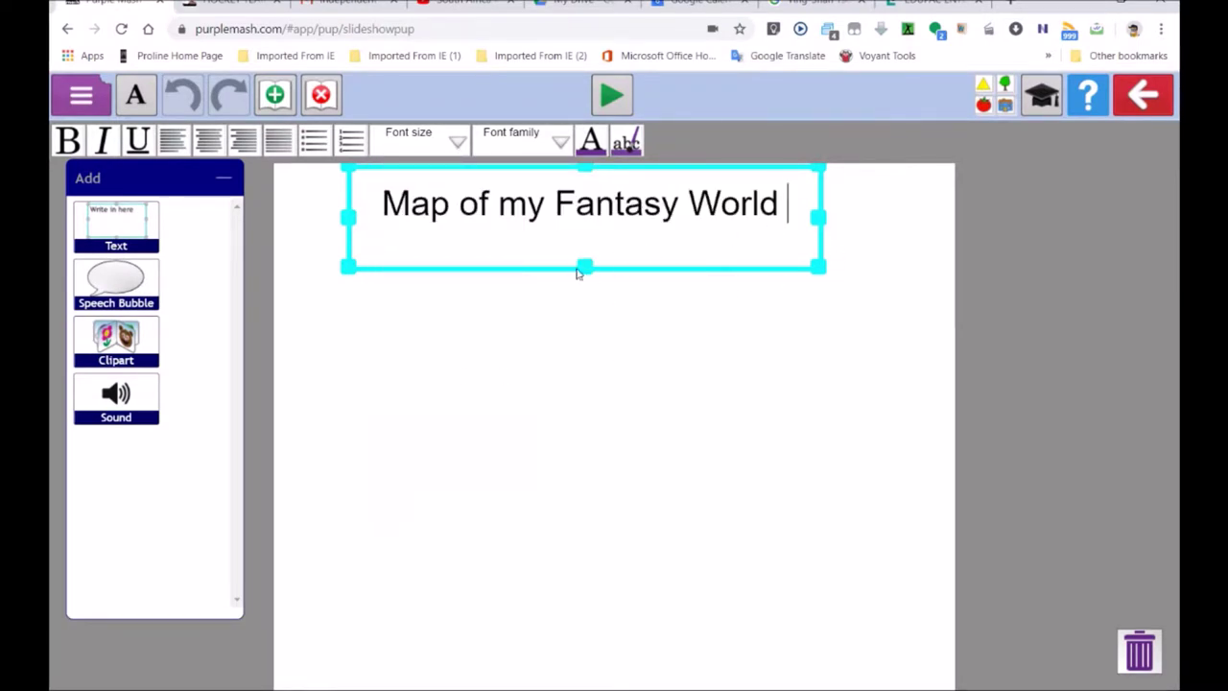
# Shrink the title box to fit and nudge it slightly right and down.
pyautogui.moveTo(583, 272); pyautogui.dragTo(583, 244)
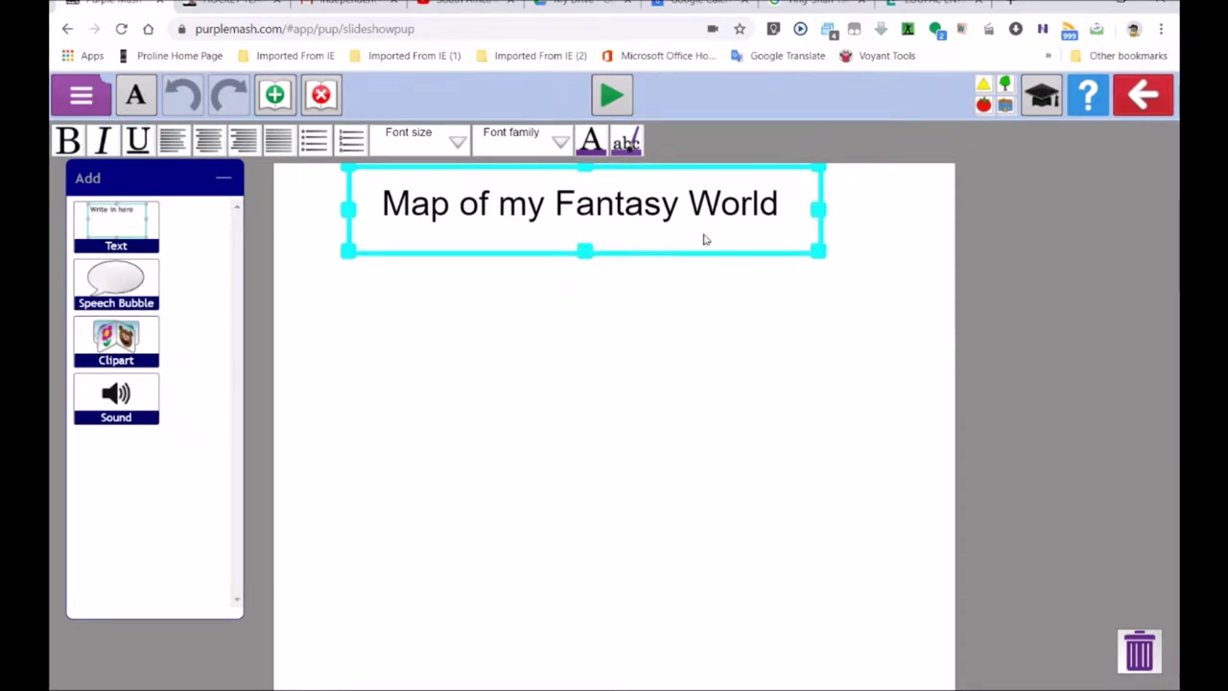
pyautogui.moveTo(734, 211); pyautogui.dragTo(755, 226)
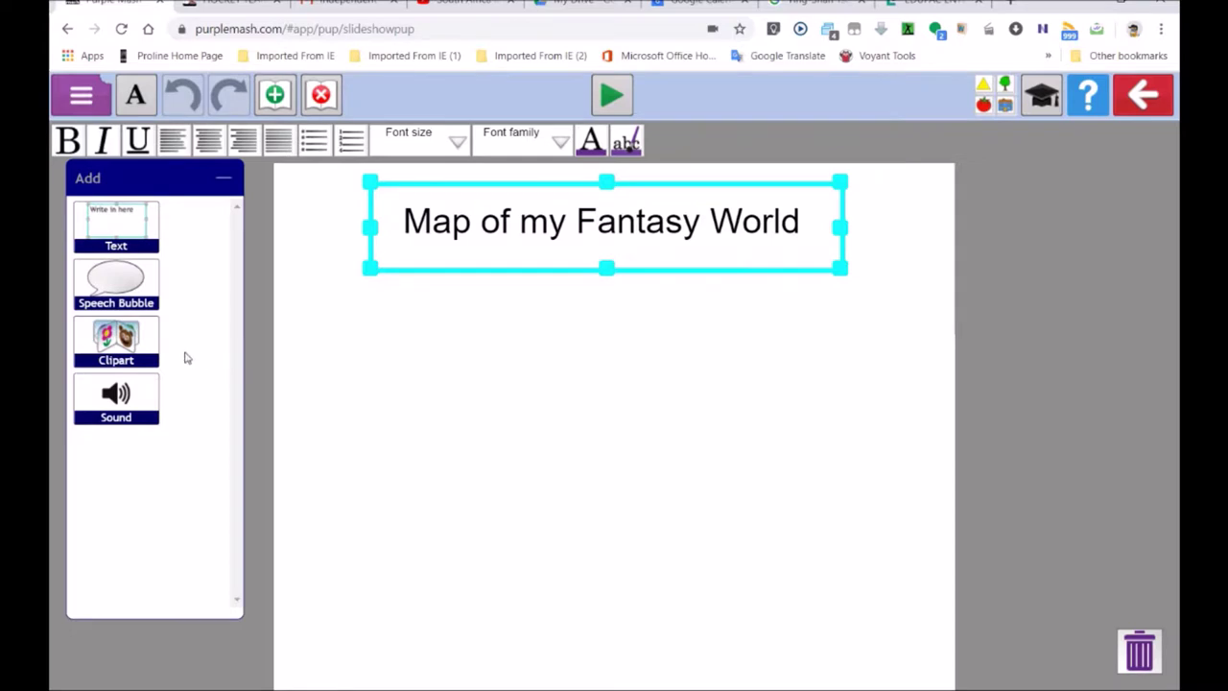
pyautogui.click(533, 368)
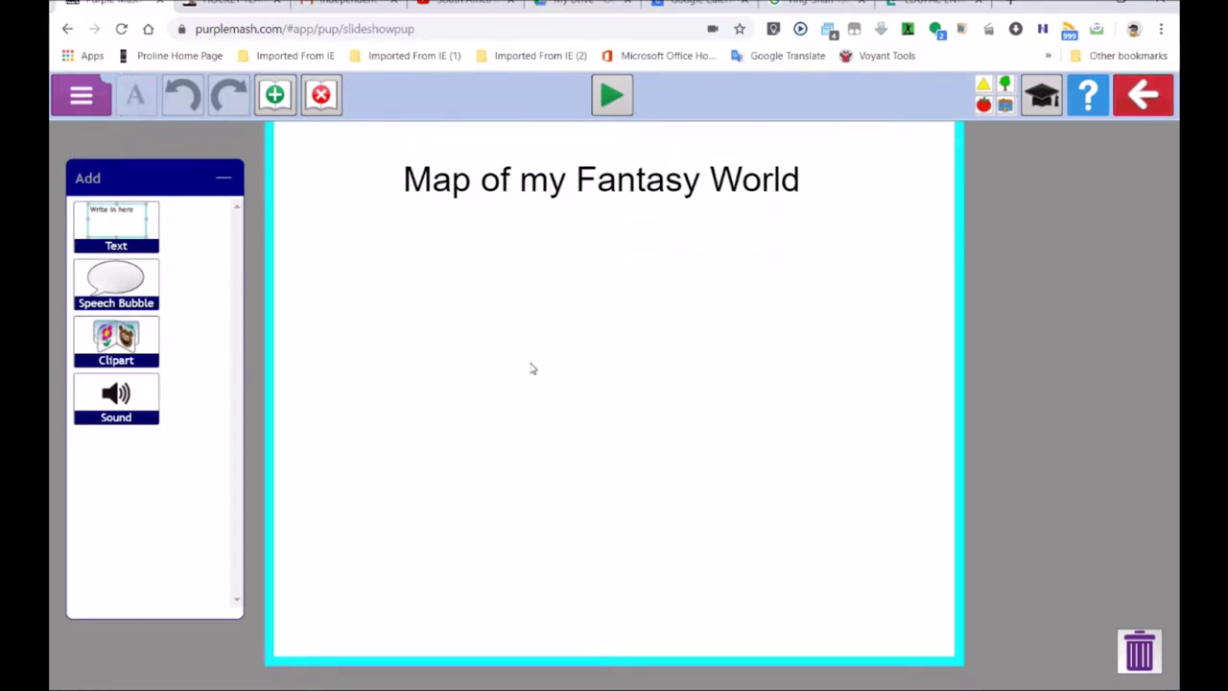
# Add a picture to the slide and open its clipart library.
pyautogui.click(116, 338)
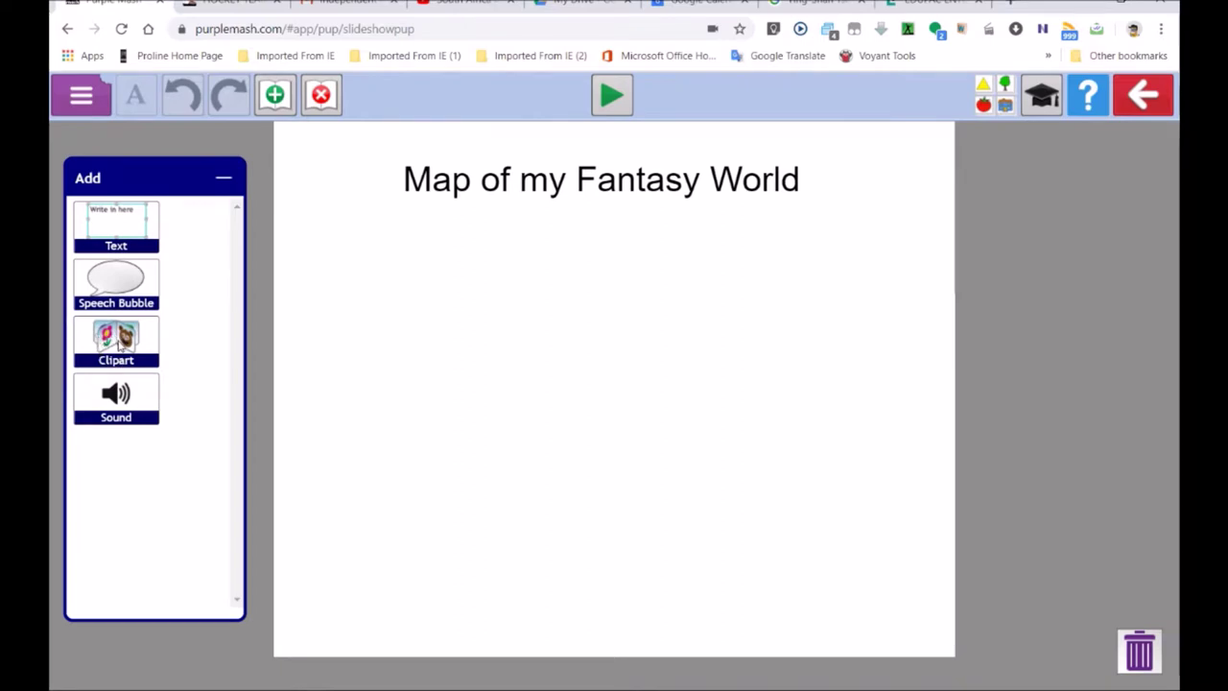
pyautogui.moveTo(108, 348)
pyautogui.mouseDown()
pyautogui.moveTo(263, 380)
pyautogui.moveTo(403, 387)
pyautogui.moveTo(537, 331)
pyautogui.moveTo(517, 316)
pyautogui.mouseUp()
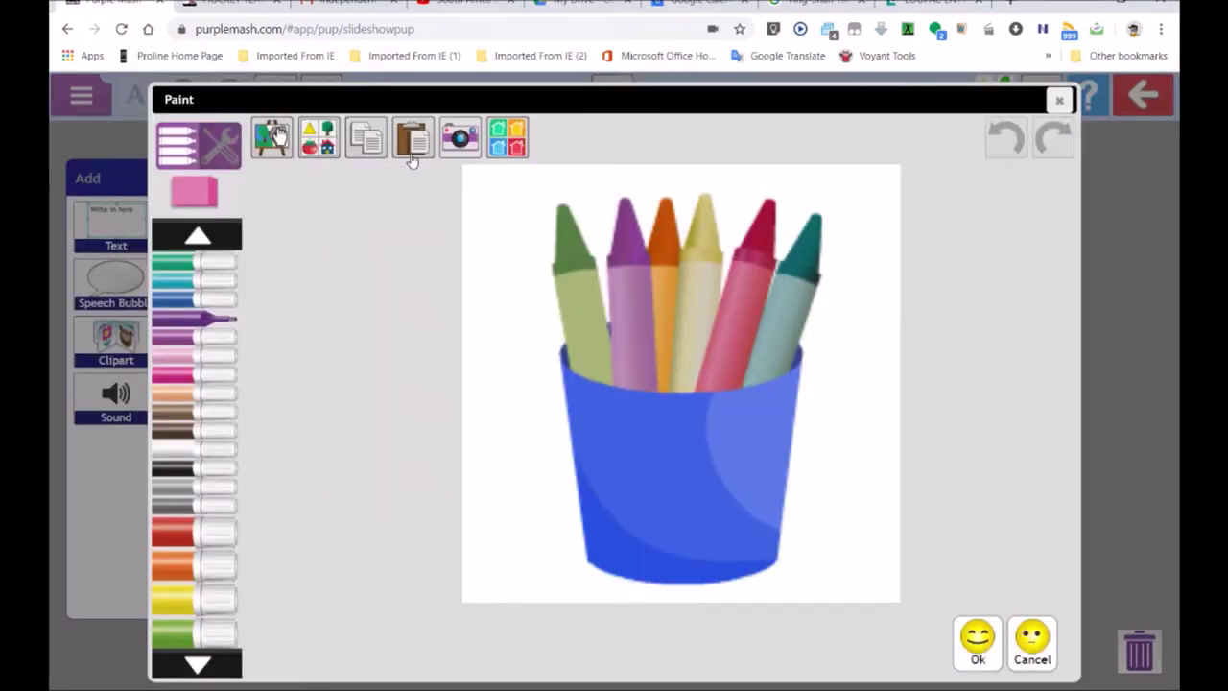
pyautogui.click(319, 144)
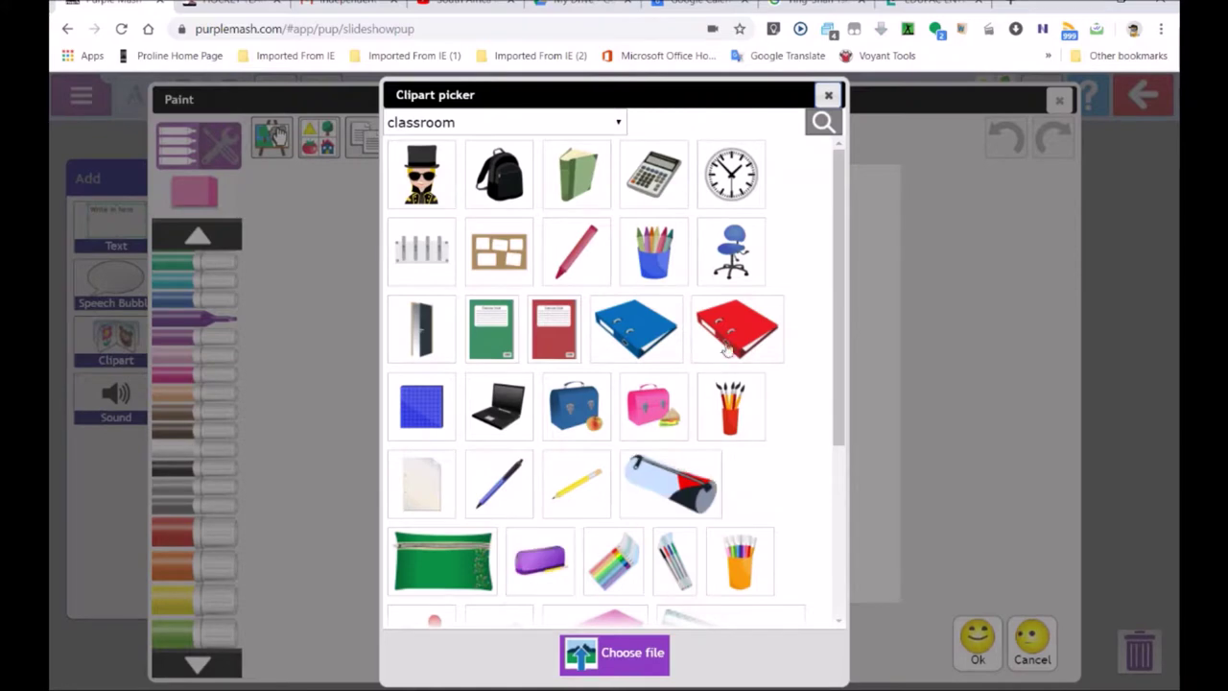
pyautogui.moveTo(844, 227); pyautogui.dragTo(842, 278)
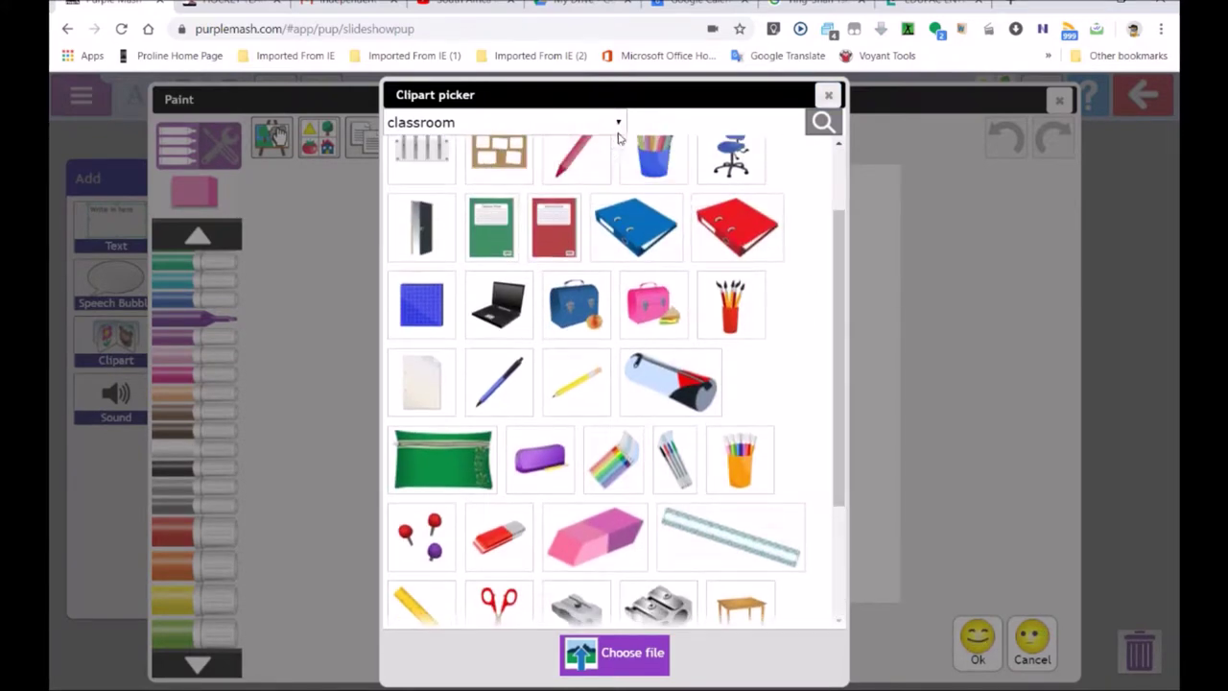
# Browse the flags clipart category.
pyautogui.click(619, 122)
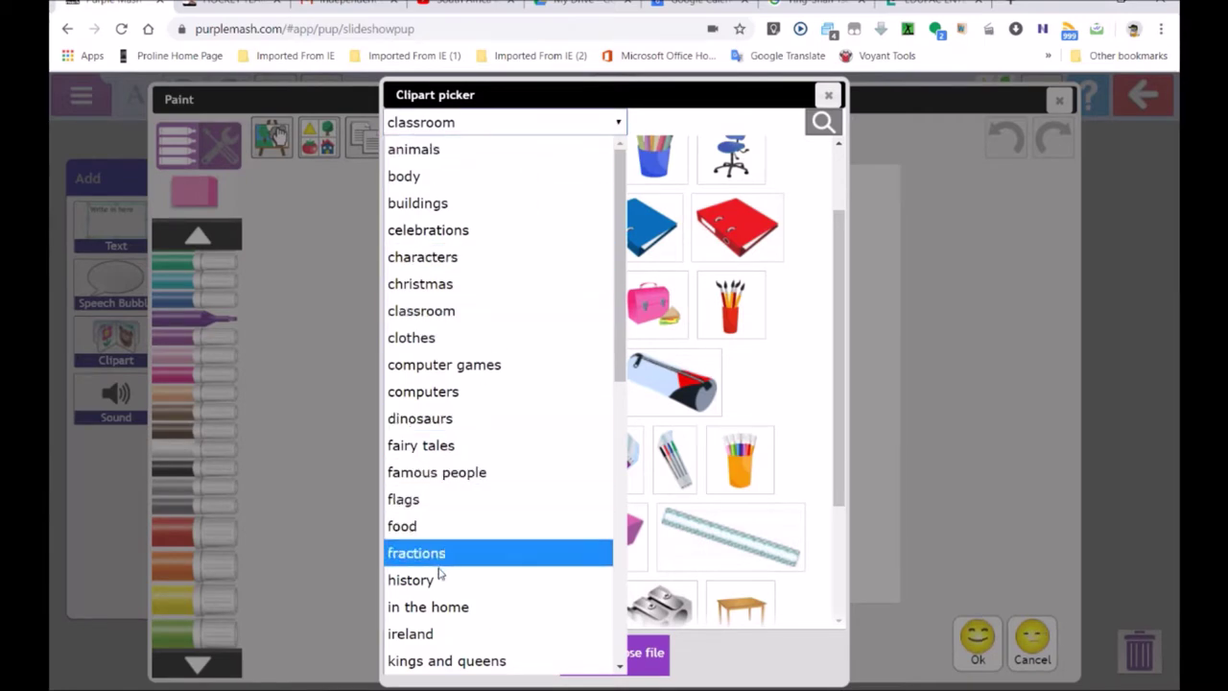
pyautogui.click(403, 503)
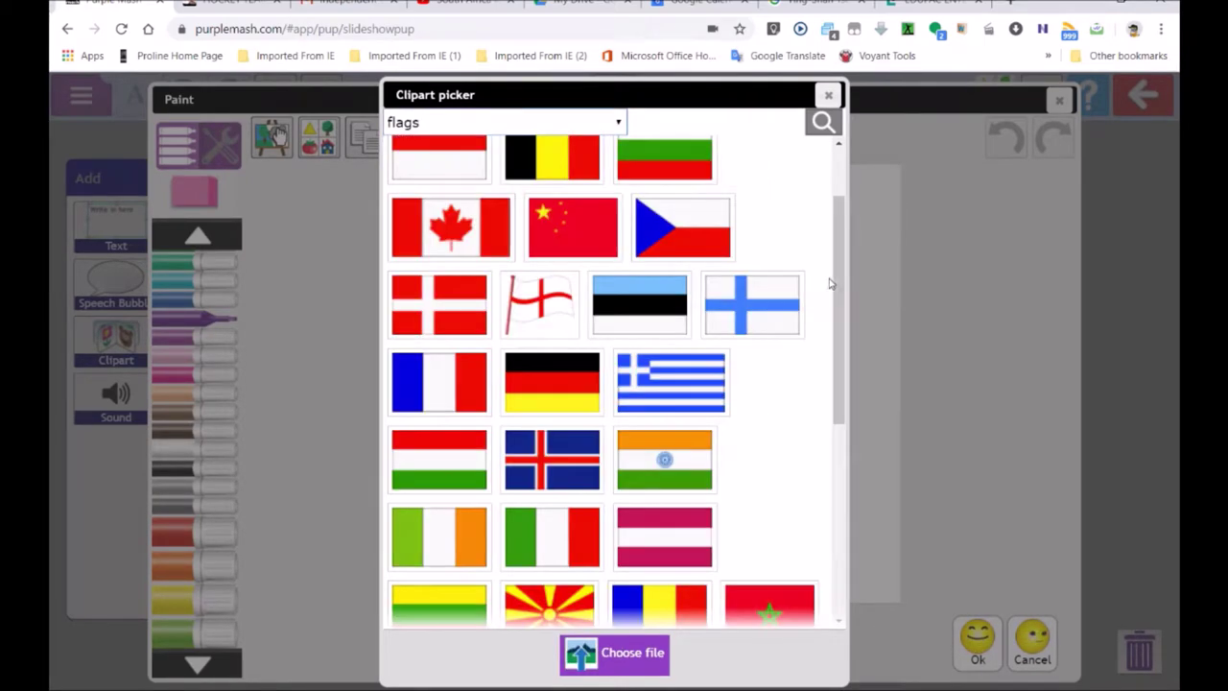
pyautogui.moveTo(840, 277); pyautogui.dragTo(847, 550)
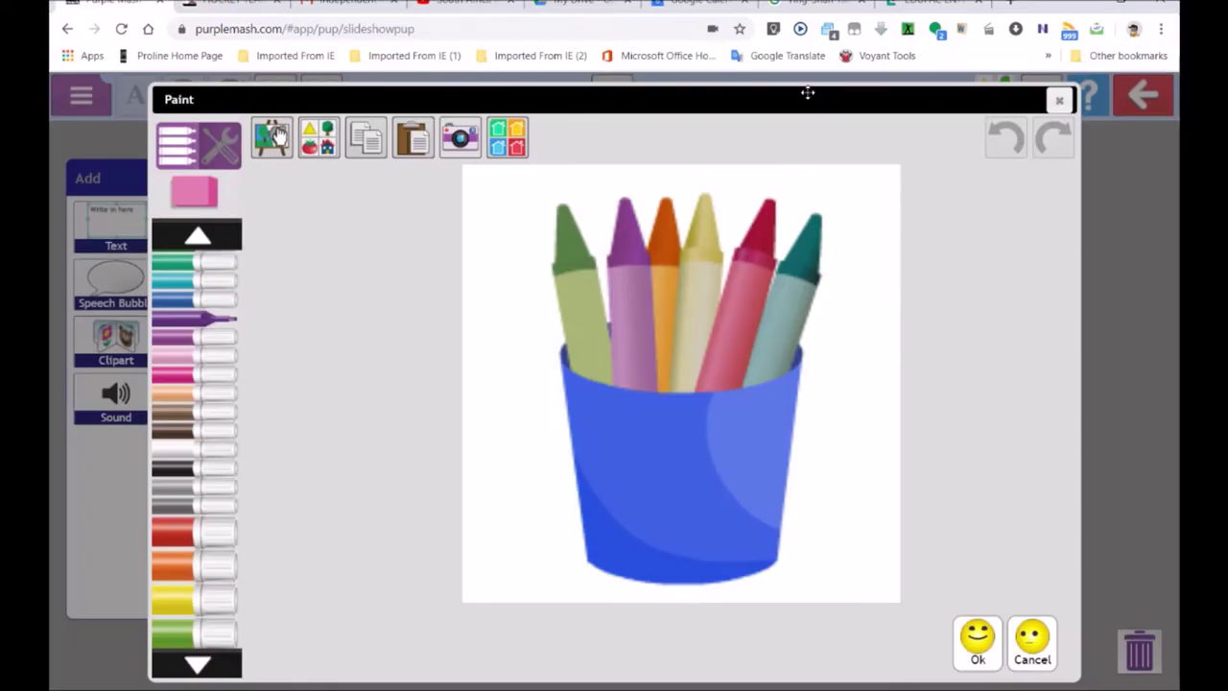
# Close and reopen the clipart library, then choose to import a picture file instead.
pyautogui.click(828, 97)
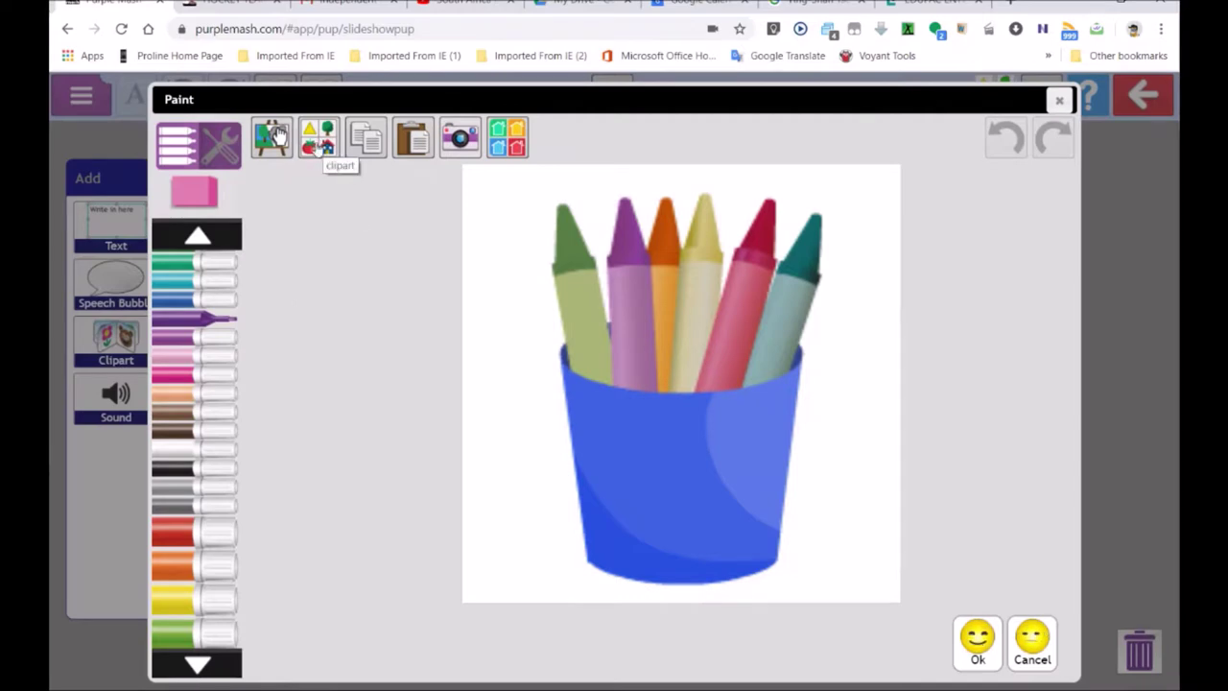
pyautogui.click(320, 142)
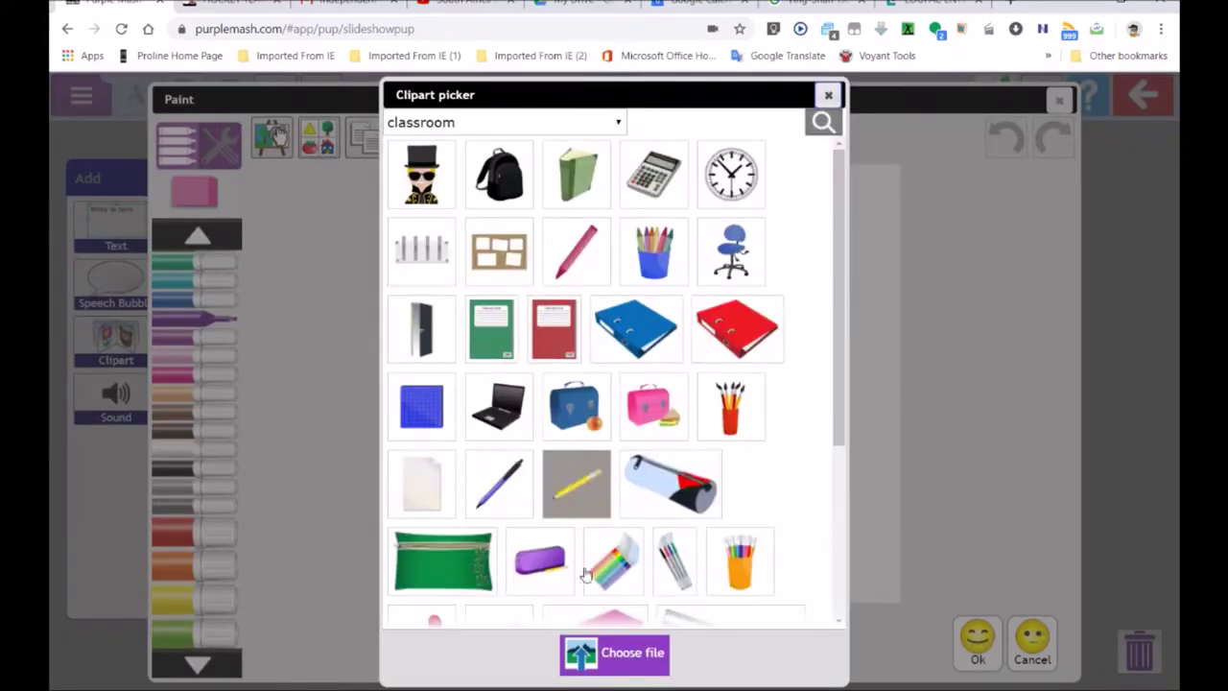
pyautogui.click(622, 662)
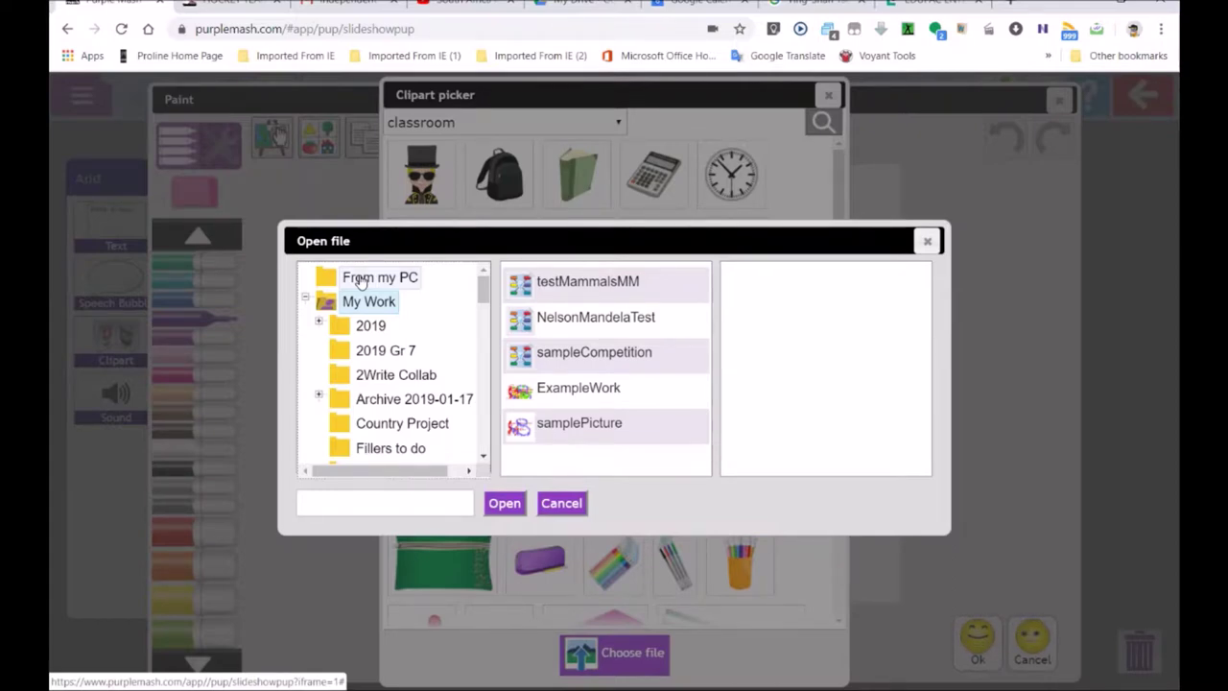
# Import badge.png from the computer's Pictures > Art folder into the Paint canvas.
pyautogui.click(360, 278)
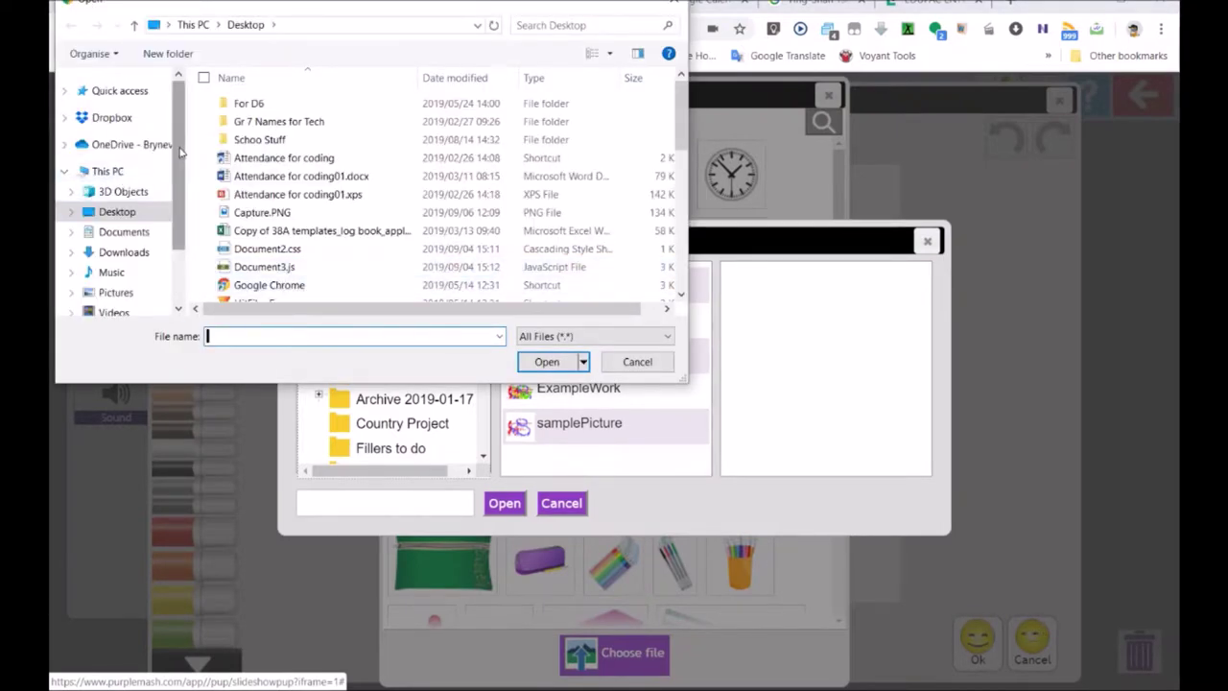
pyautogui.scroll(-2, 179, 163)
pyautogui.scroll(1, 180, 216)
pyautogui.scroll(-1, 179, 204)
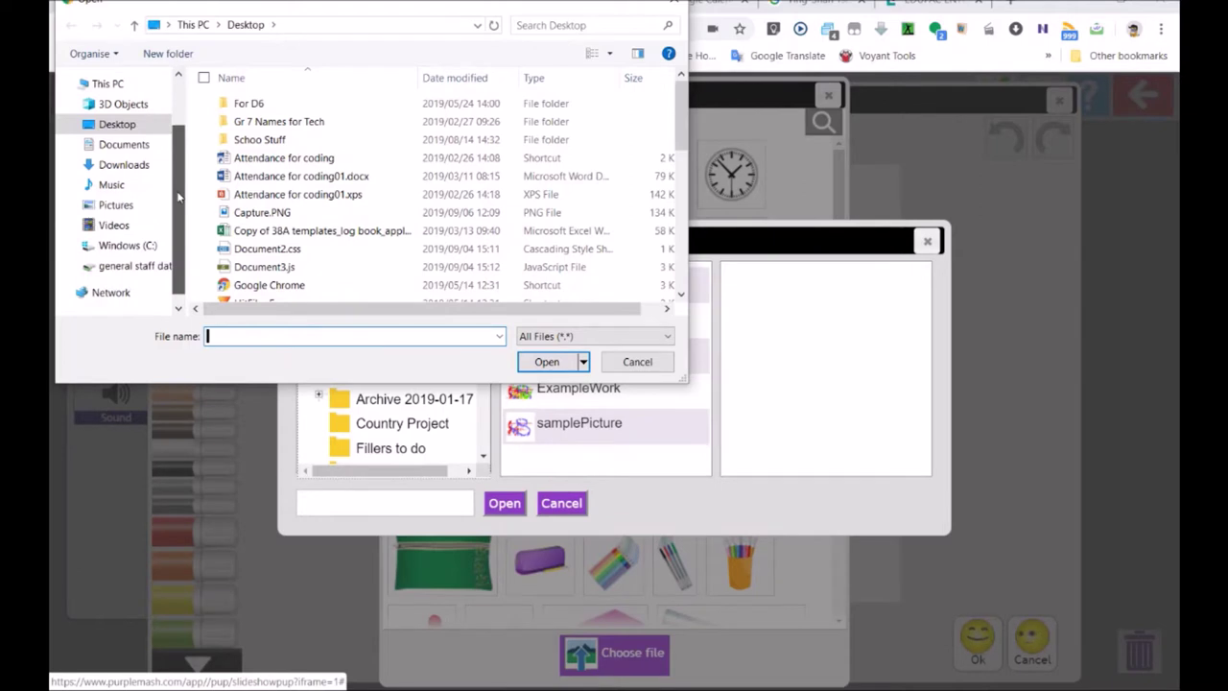
pyautogui.click(111, 207)
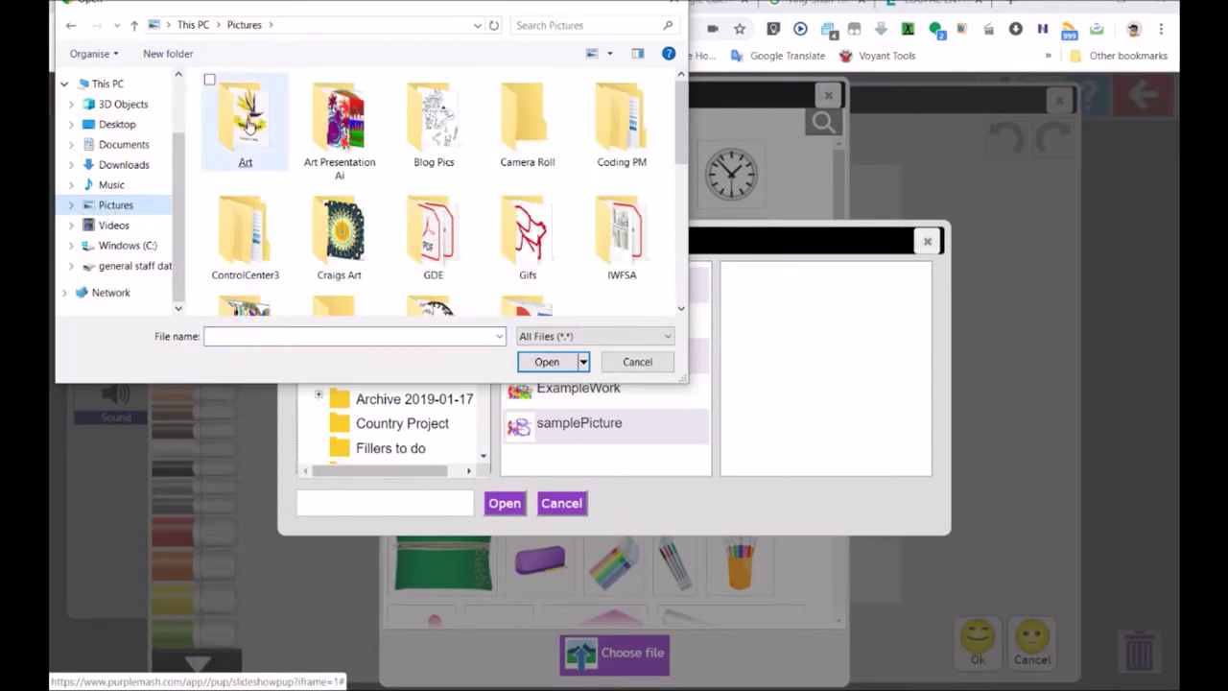
pyautogui.click(247, 122)
pyautogui.doubleClick(247, 123)
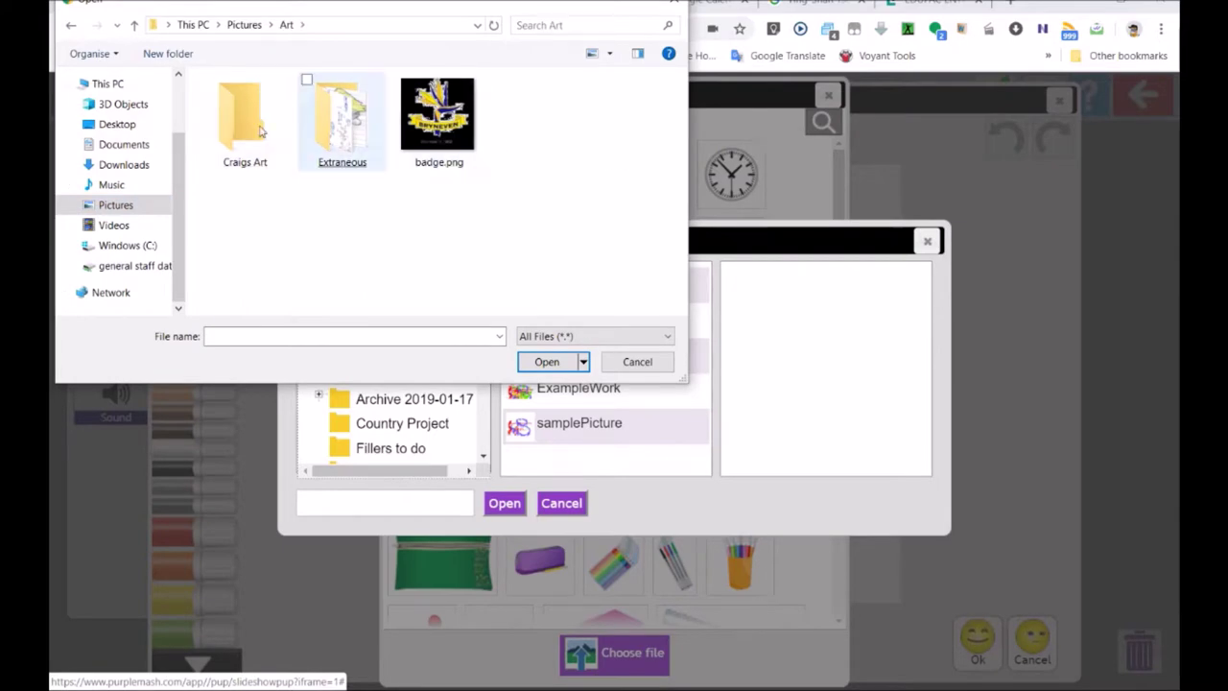
pyautogui.doubleClick(436, 131)
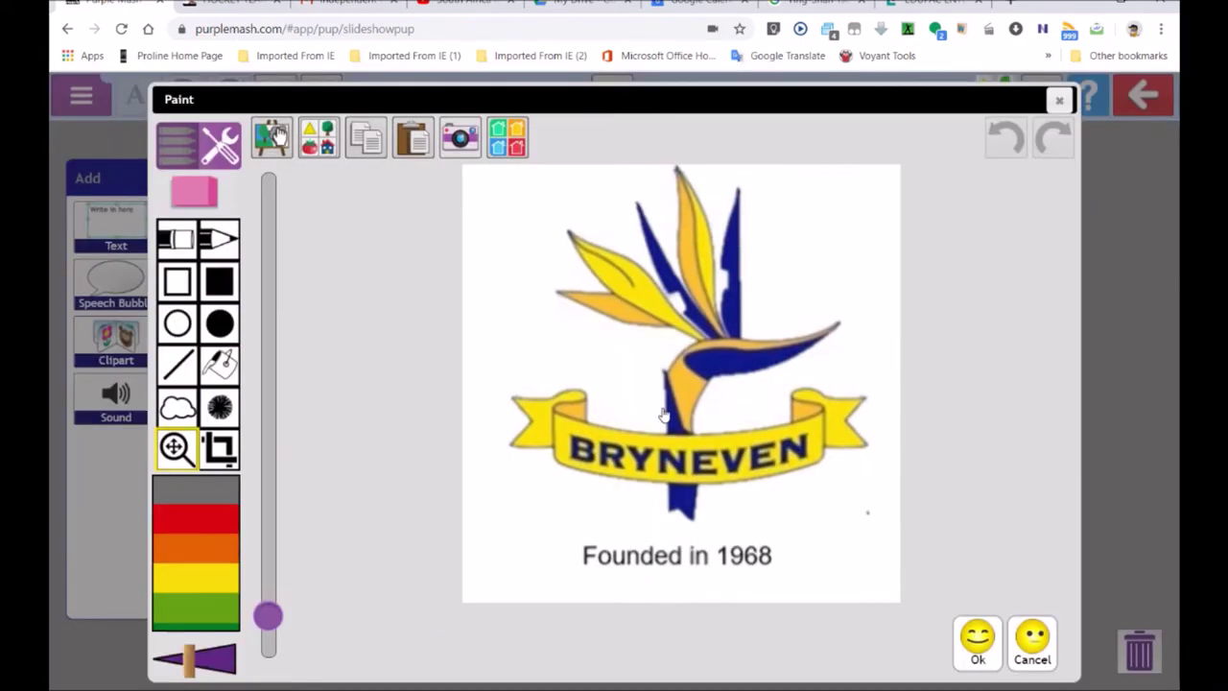
# Place the badge enlarged beneath the title, then add a new blank slide.
pyautogui.click(976, 641)
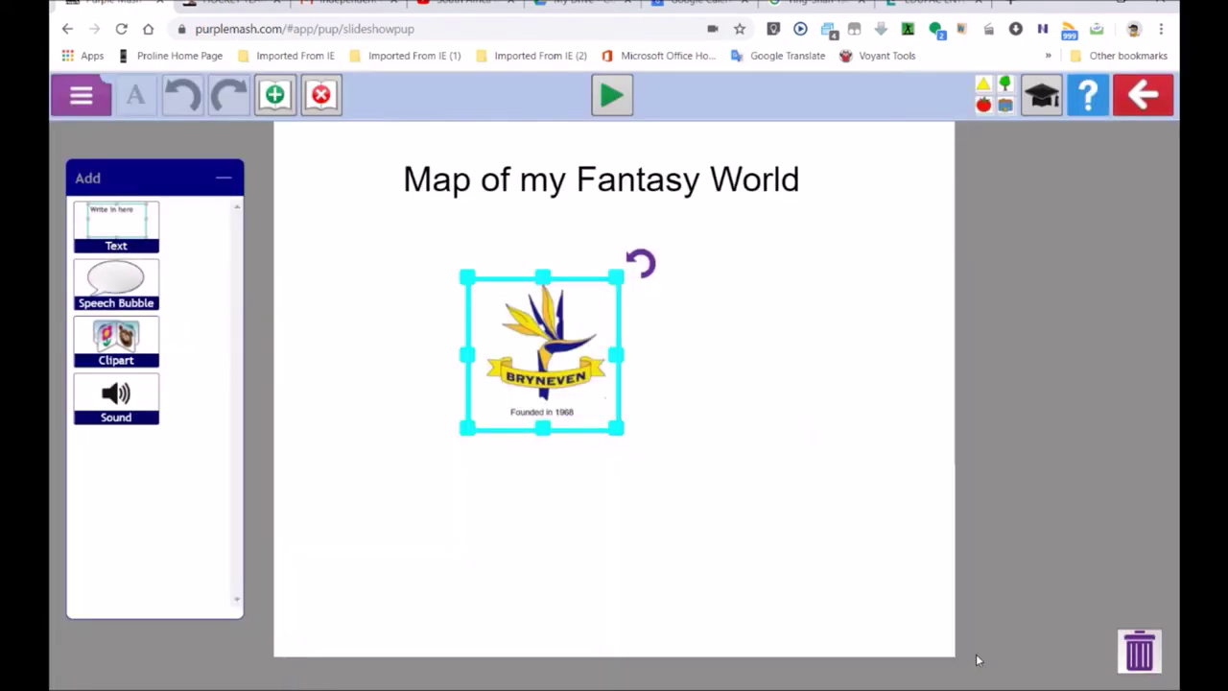
pyautogui.moveTo(615, 432); pyautogui.dragTo(767, 568)
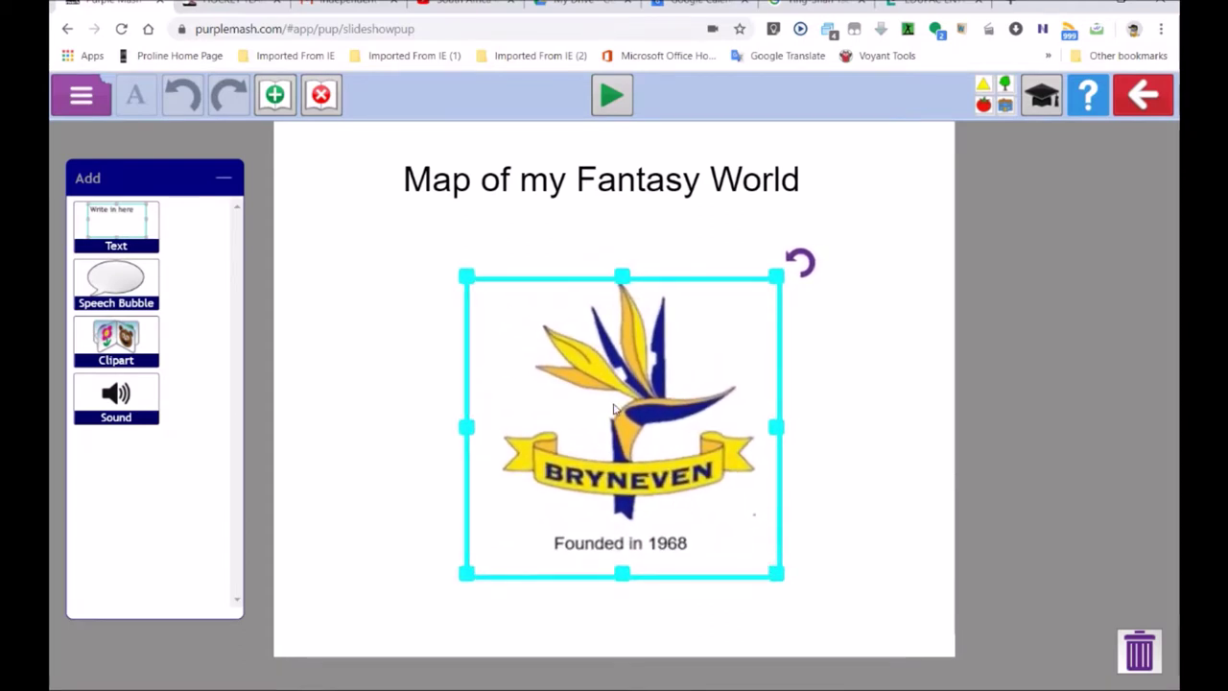
pyautogui.moveTo(627, 392); pyautogui.dragTo(610, 360)
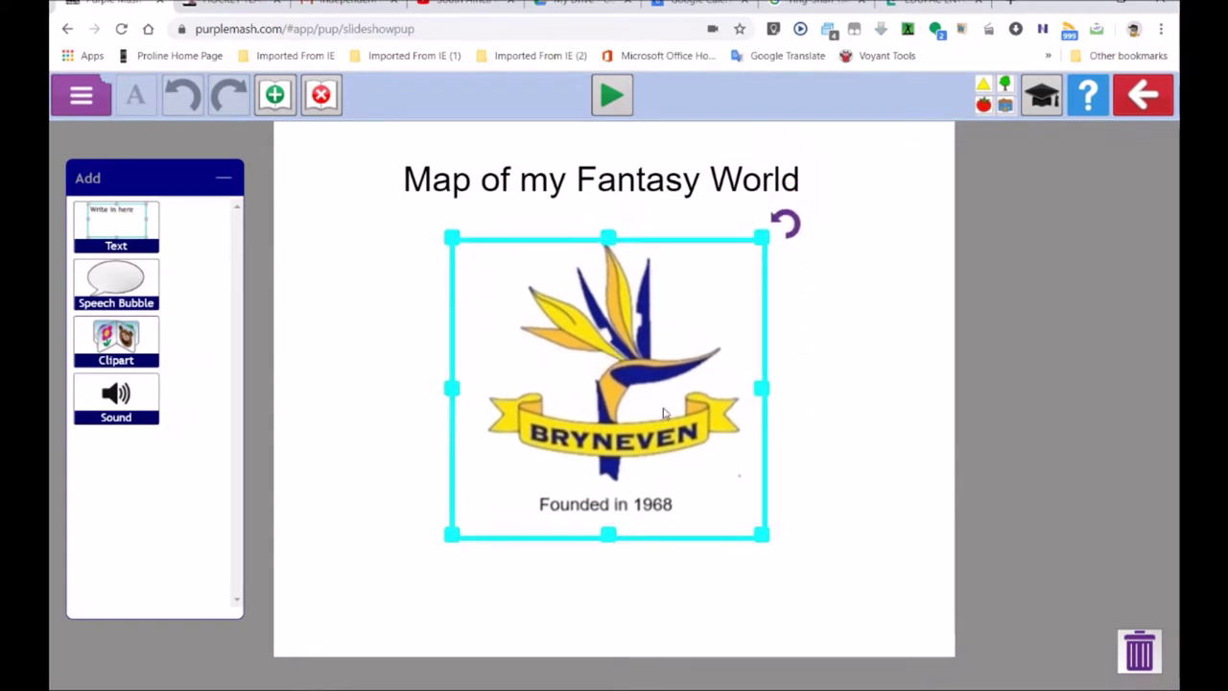
pyautogui.click(828, 458)
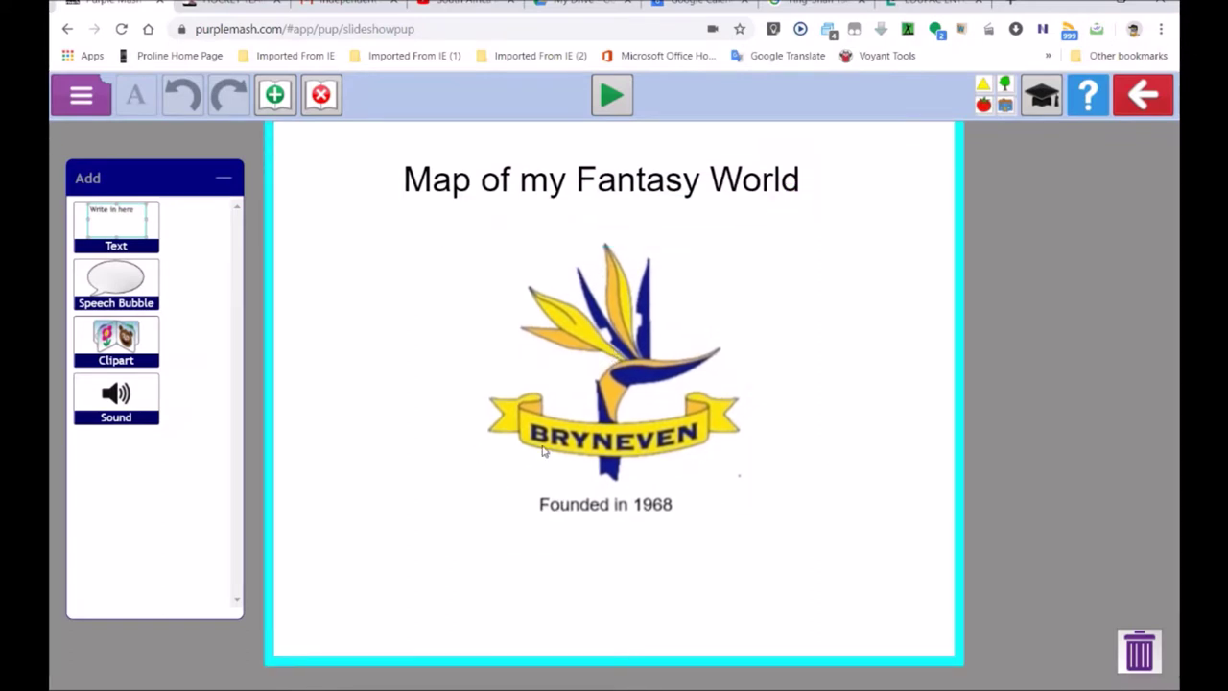
pyautogui.click(275, 97)
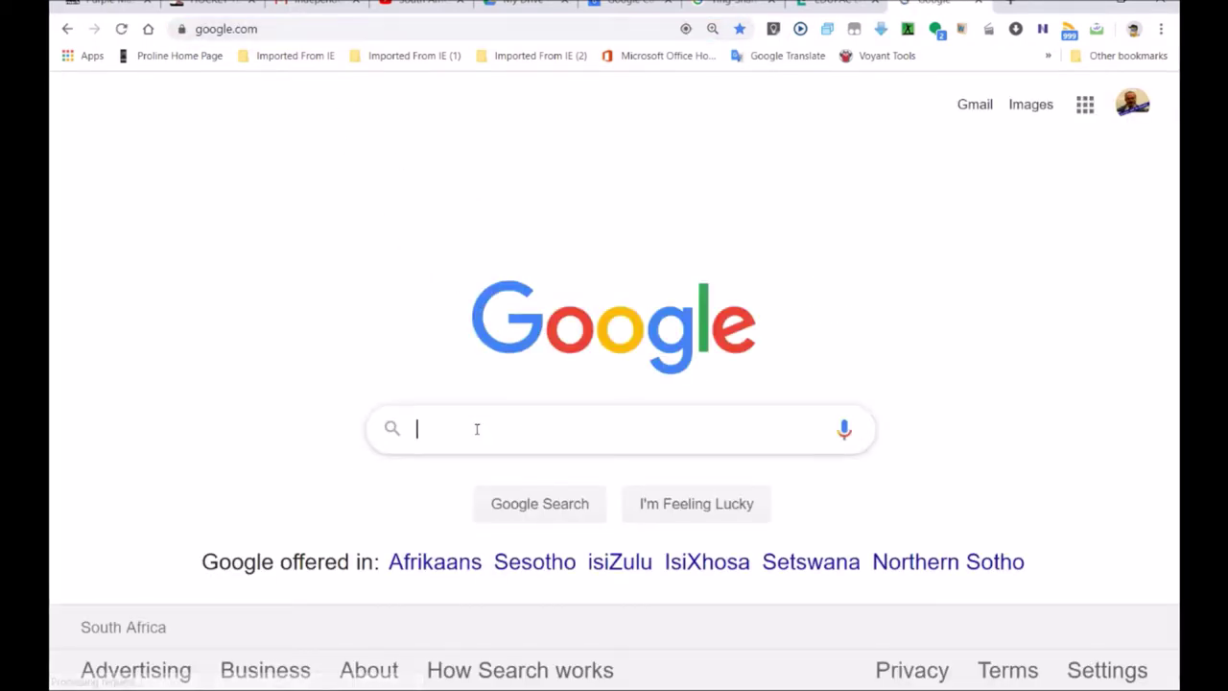
# Search Google for 'Google South Africa', correcting an earlier Great Britain query.
pyautogui.click(476, 429)
pyautogui.write('Google ')
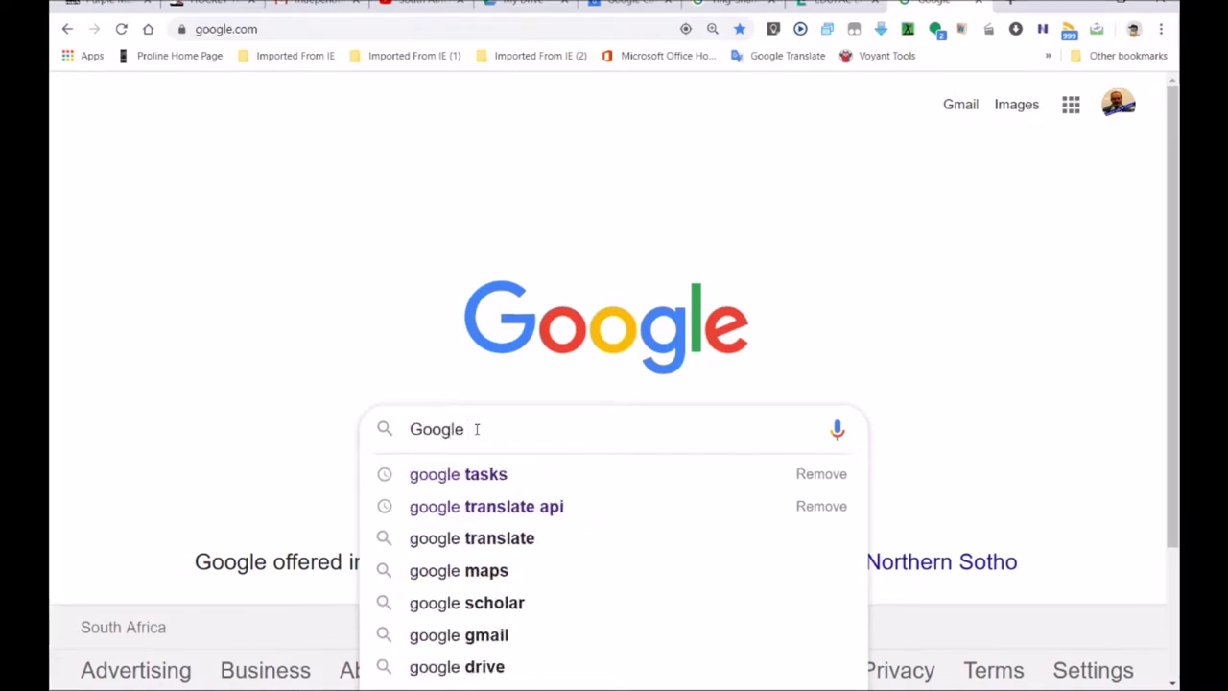
pyautogui.write('Great ')
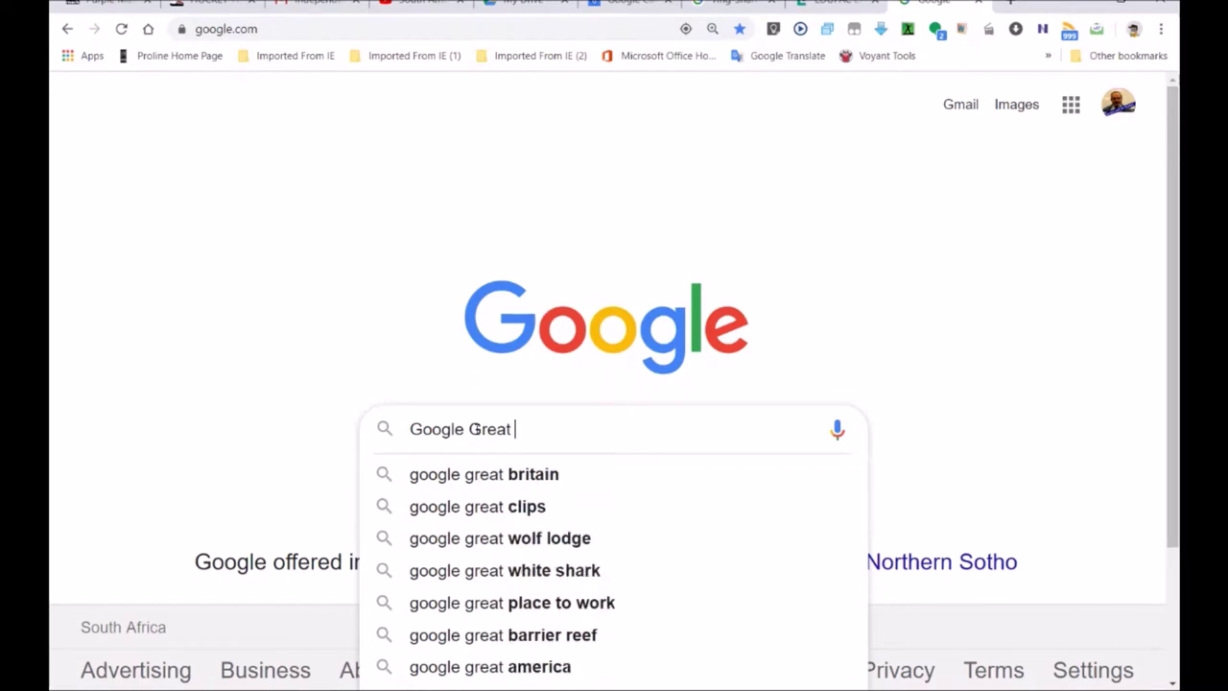
pyautogui.write('Britain')
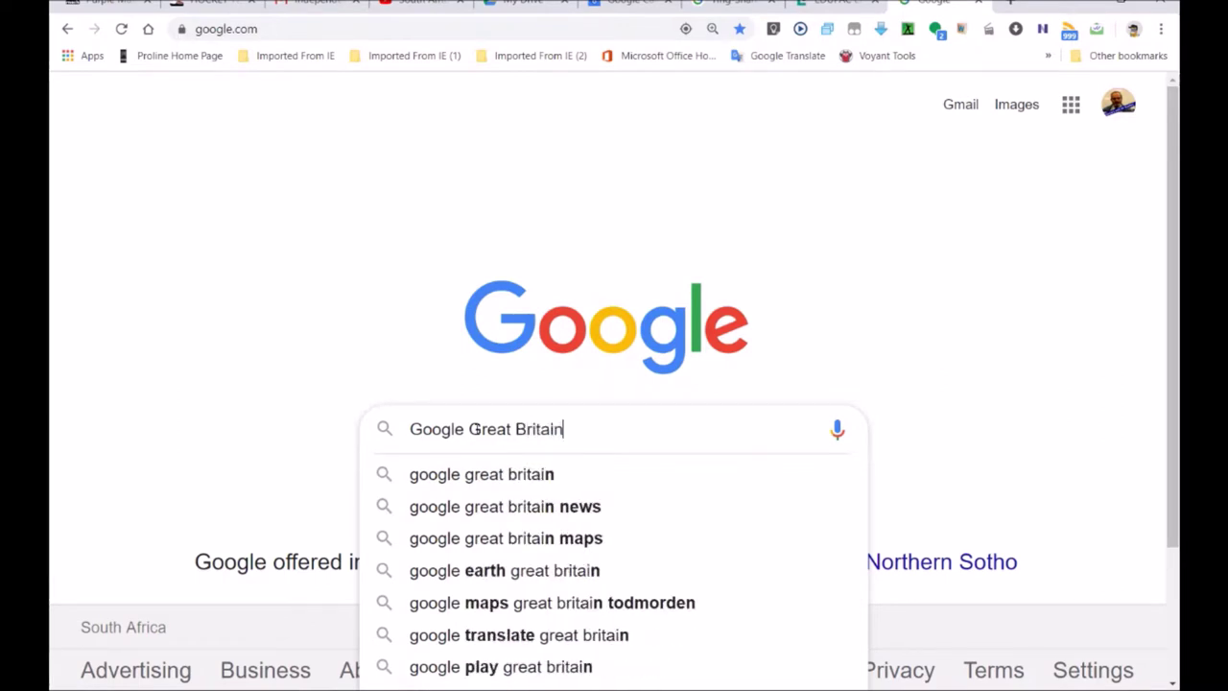
pyautogui.press('Escape')
pyautogui.press('Return')
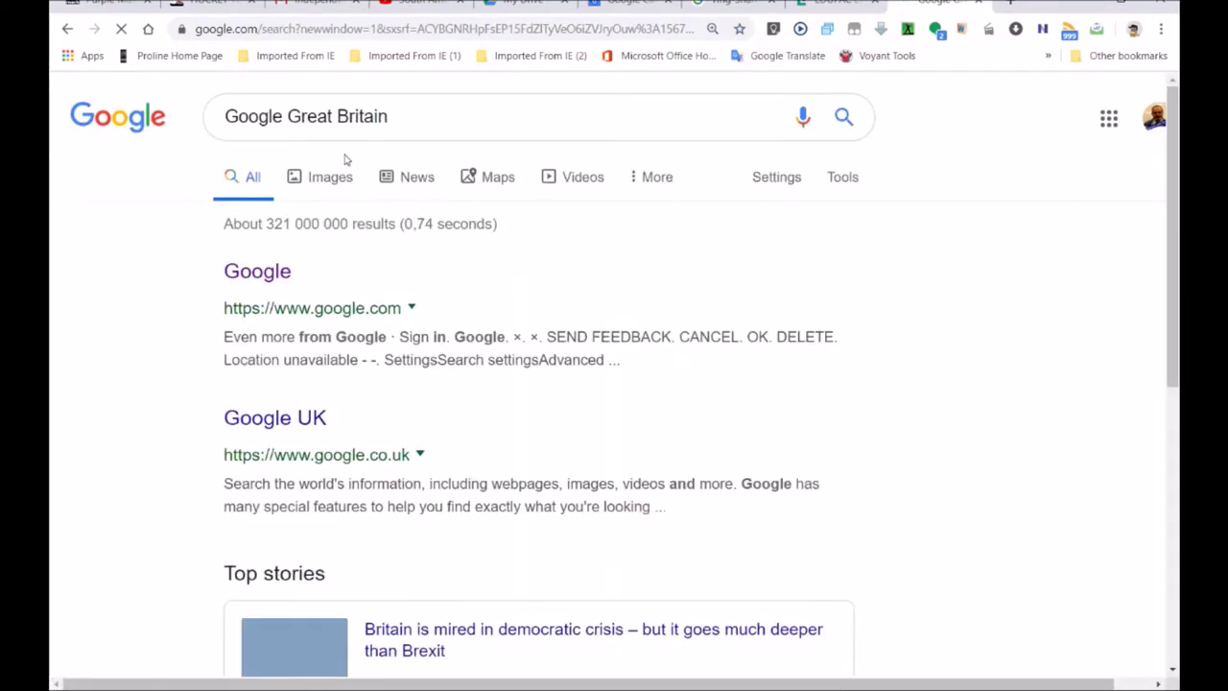
pyautogui.moveTo(288, 116); pyautogui.dragTo(391, 119)
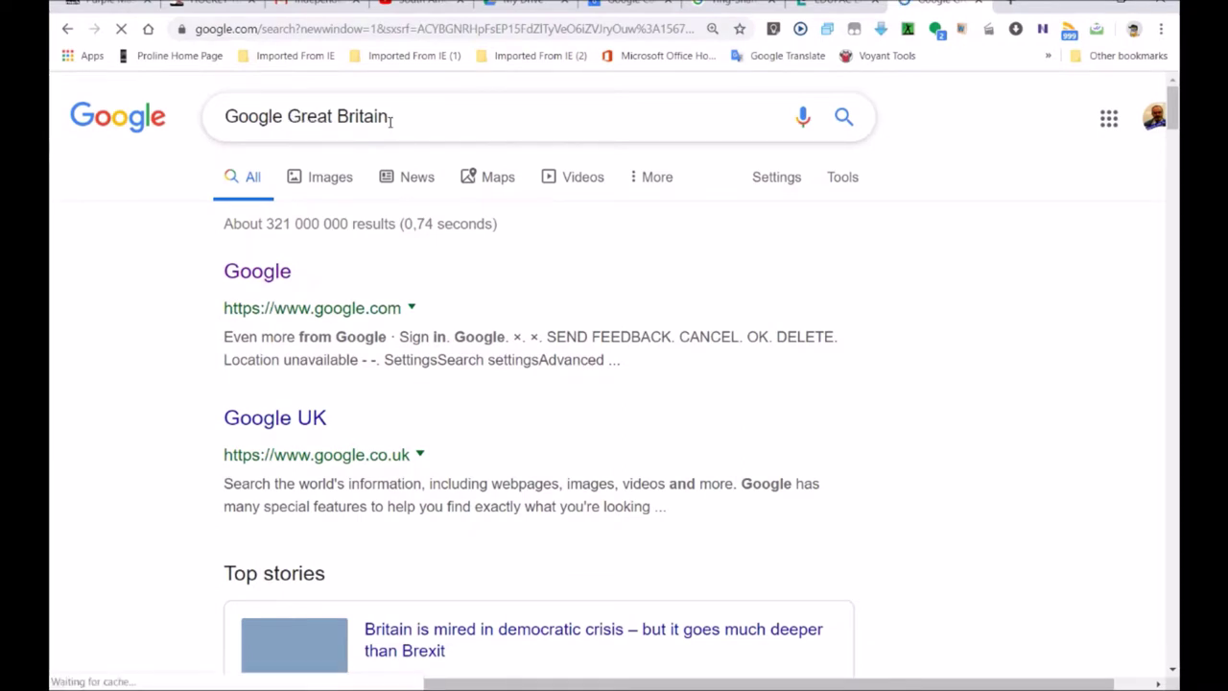
pyautogui.write('South ')
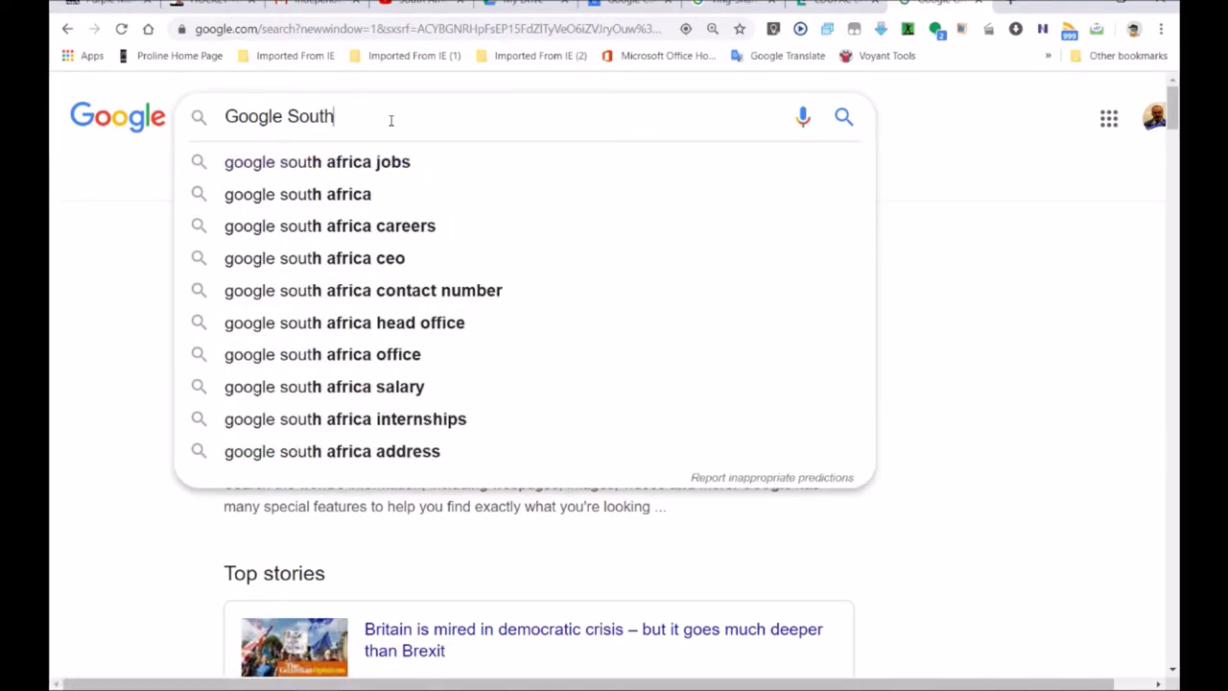
pyautogui.write('Africa')
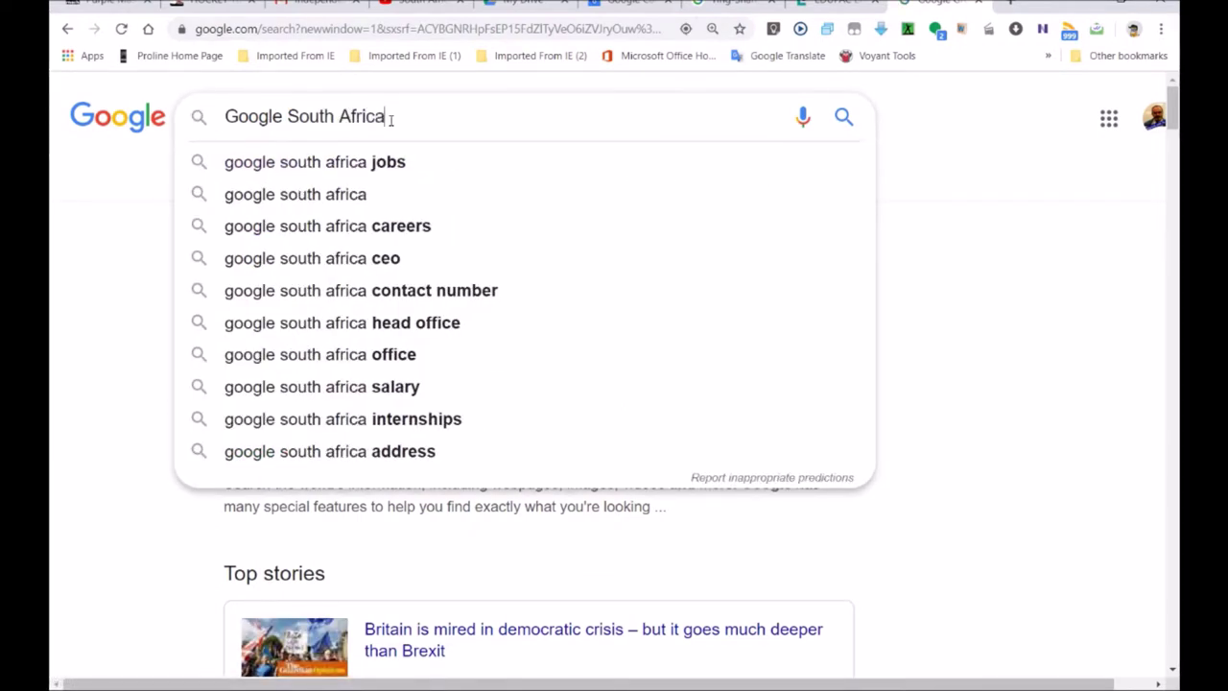
pyautogui.press('Return')
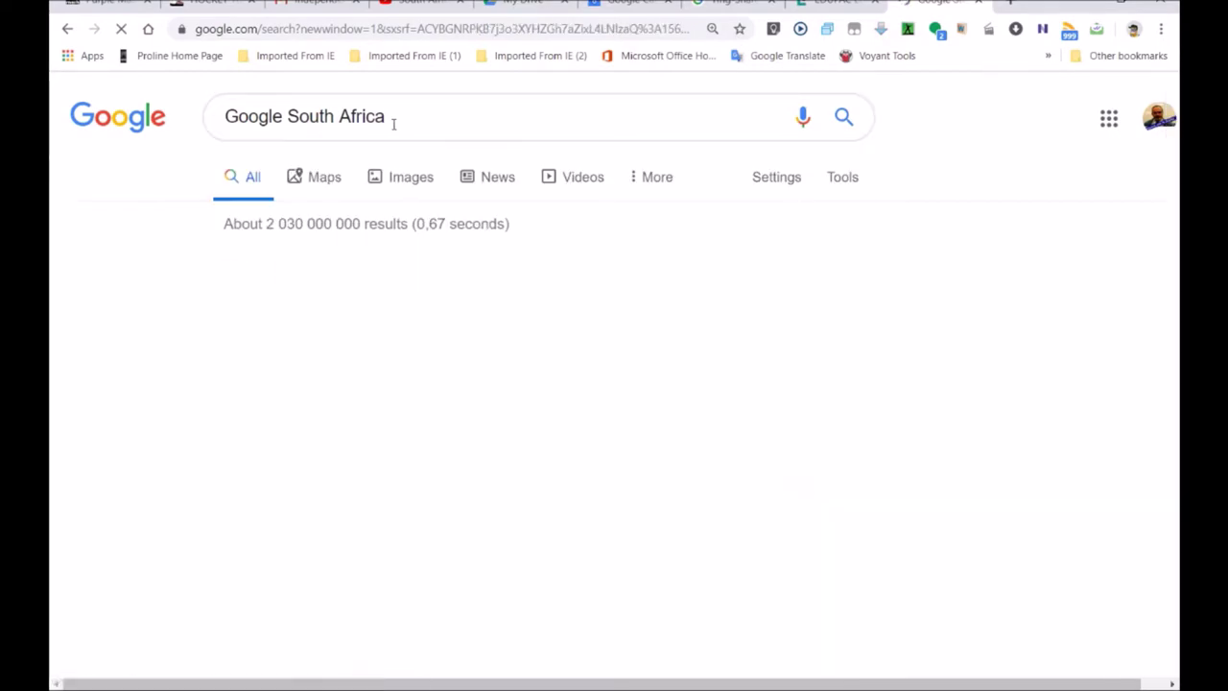
# Show image results for 'Google South Africa map'.
pyautogui.click(399, 186)
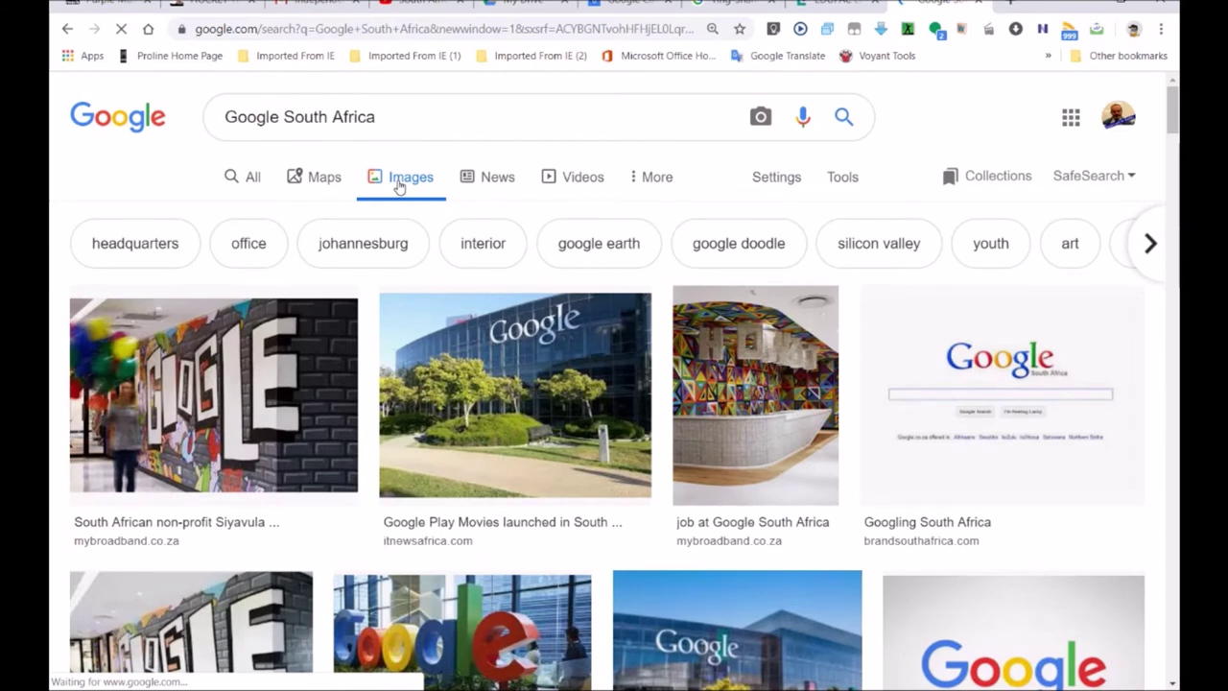
pyautogui.click(405, 118)
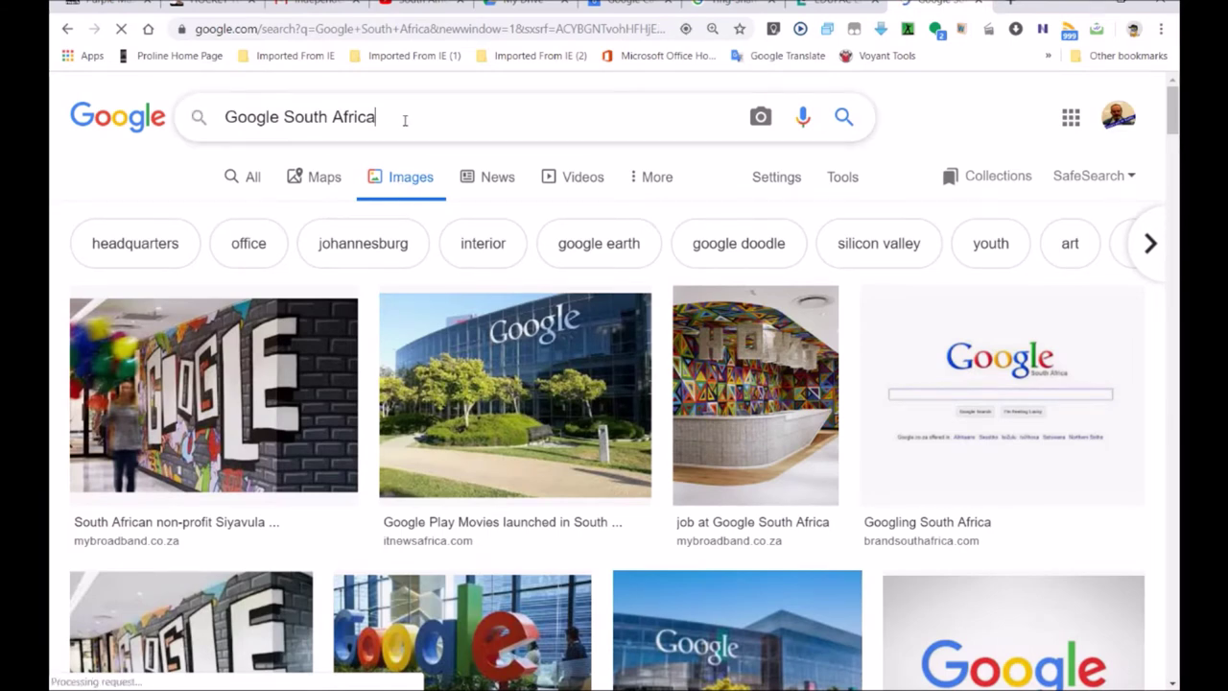
pyautogui.write('map')
pyautogui.press('Return')
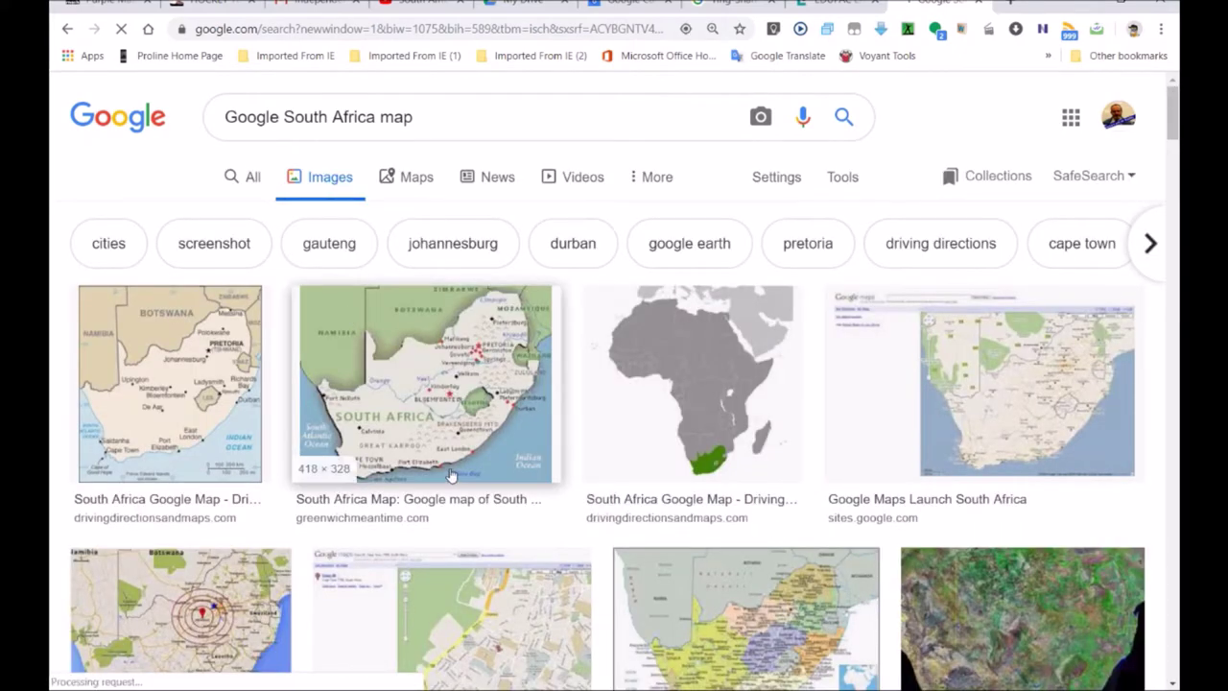
# Scroll through the map images and bring up save options for one.
pyautogui.scroll(-5, 448, 473)
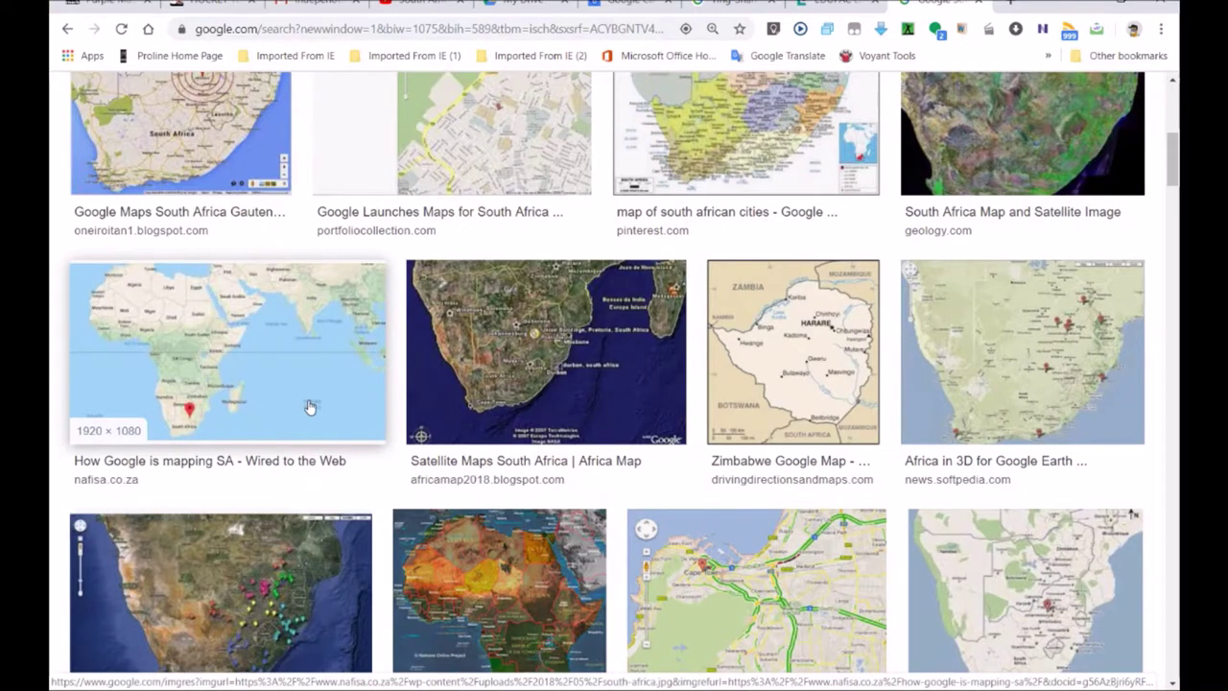
pyautogui.scroll(-6, 310, 406)
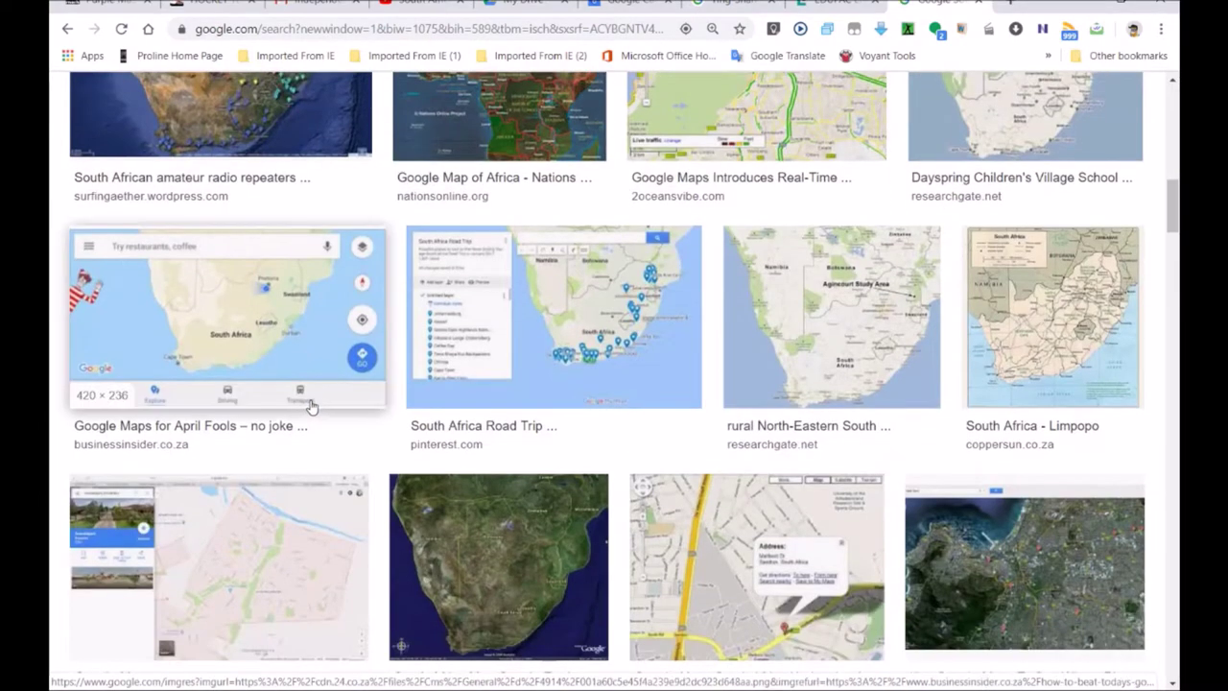
pyautogui.scroll(-6, 437, 319)
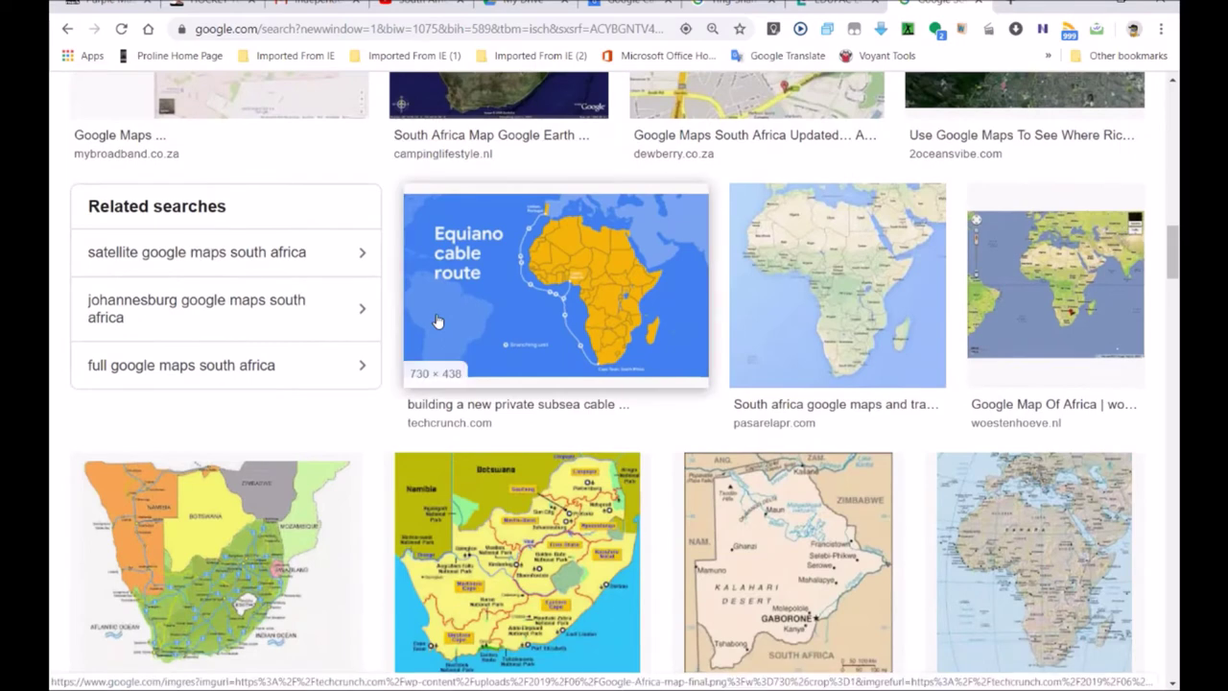
pyautogui.rightClick(517, 544)
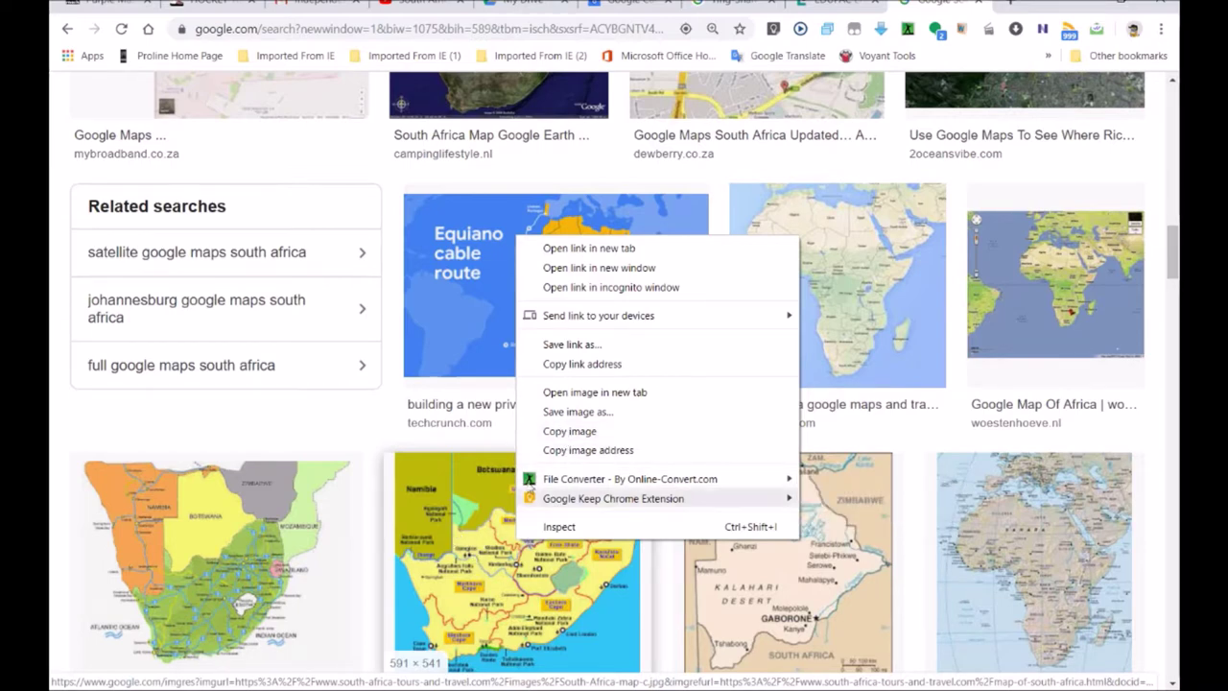
# Save the chosen map image as images.jpg in the Pictures folder.
pyautogui.click(576, 412)
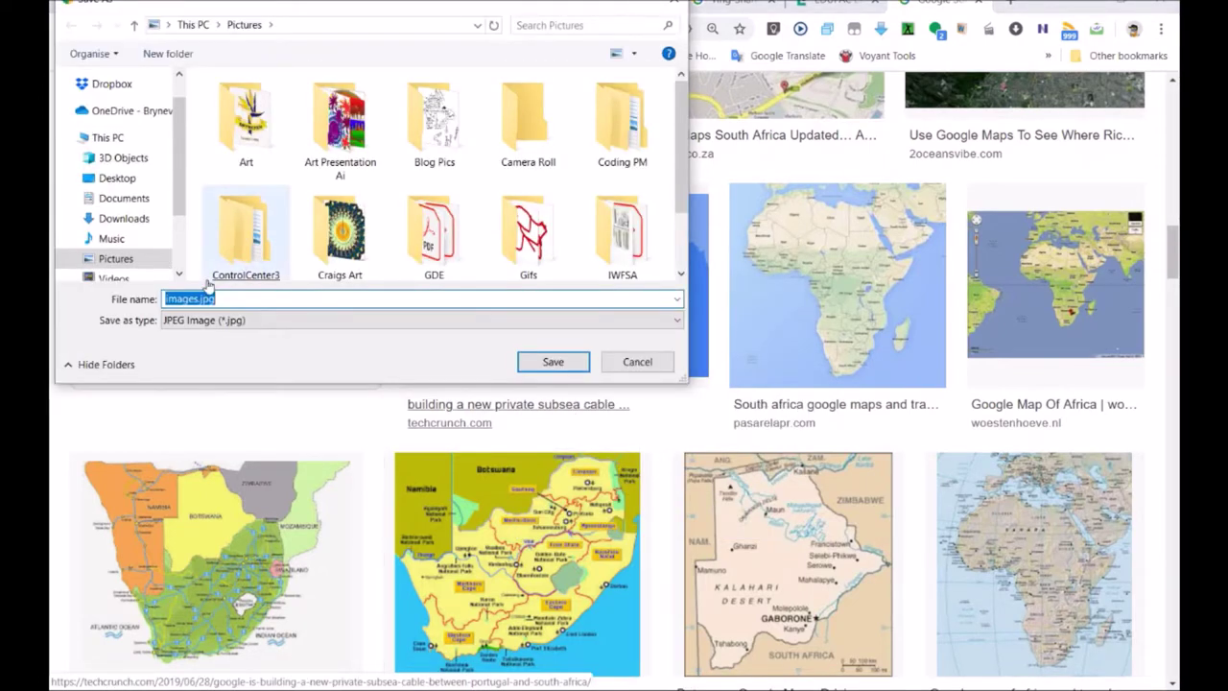
pyautogui.click(552, 362)
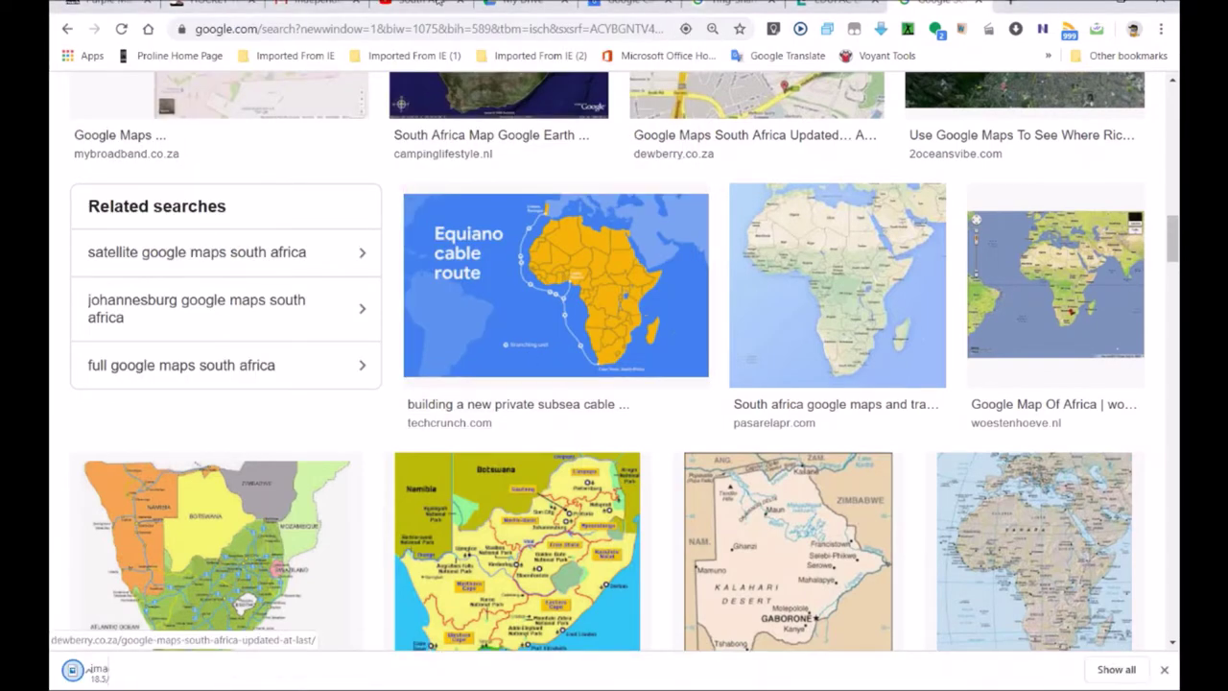
pyautogui.scroll(2, 503, 340)
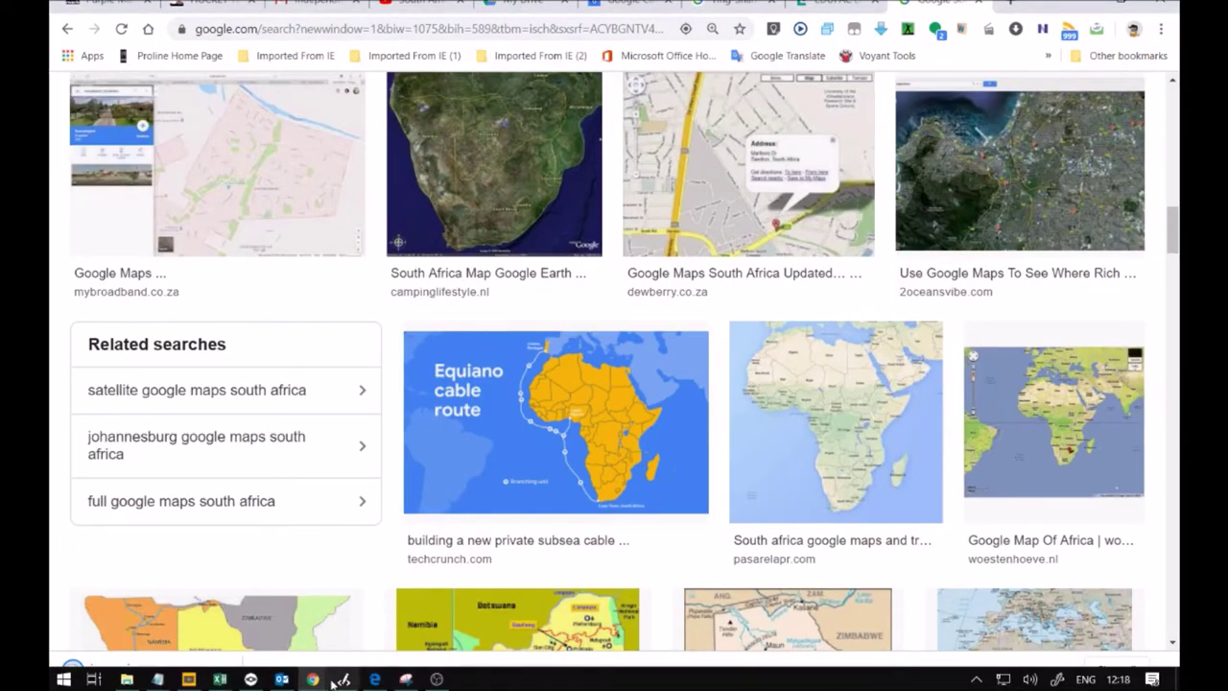
# Back in the Purple Mash tab, place a clipart picture on the new slide and open its clipart choices.
pyautogui.moveTo(315, 679)
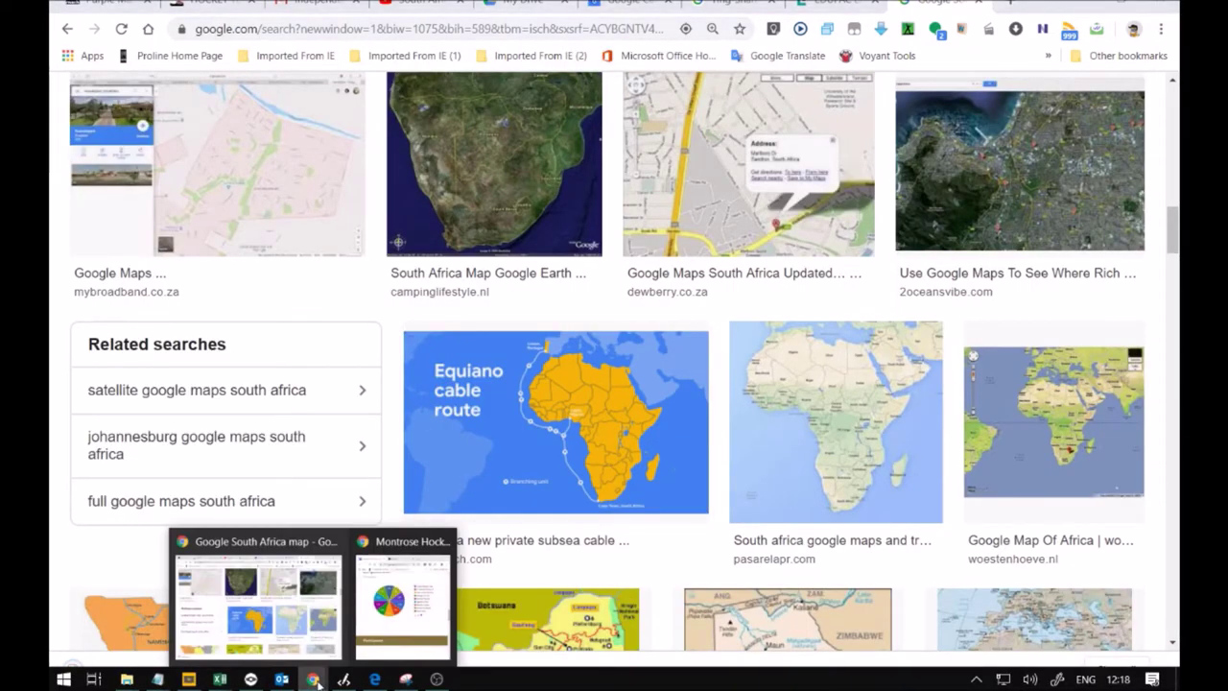
pyautogui.click(112, 3)
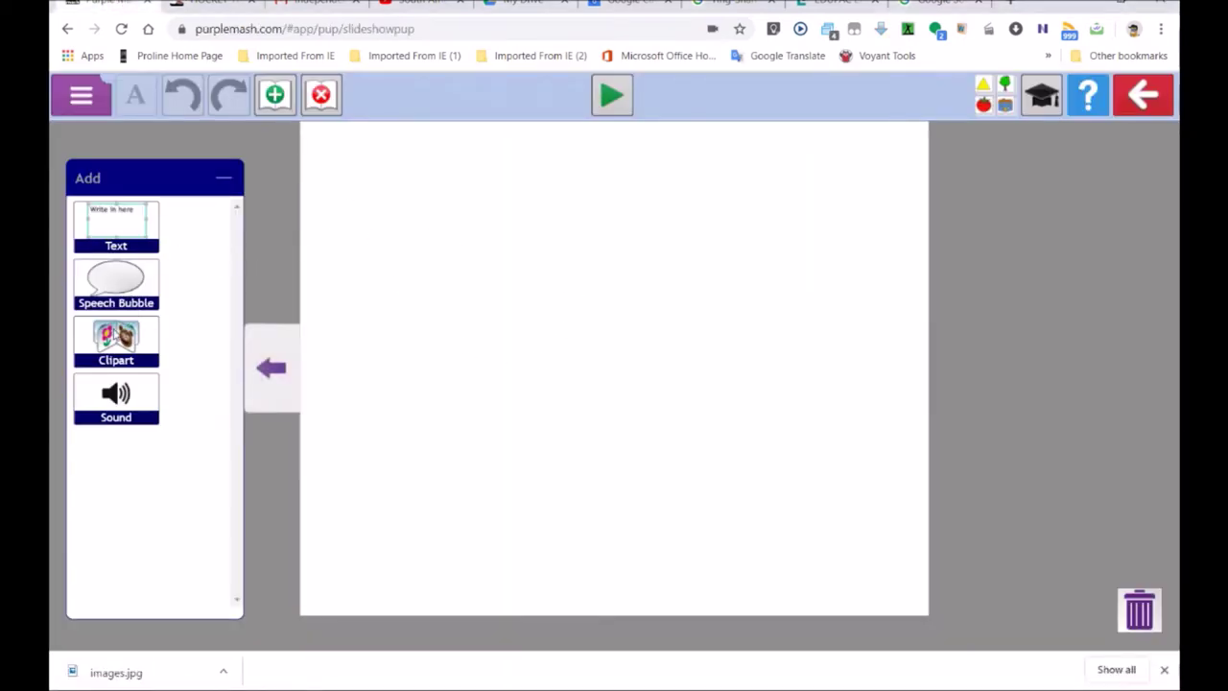
pyautogui.moveTo(107, 343)
pyautogui.mouseDown()
pyautogui.moveTo(499, 296)
pyautogui.moveTo(562, 259)
pyautogui.mouseUp()
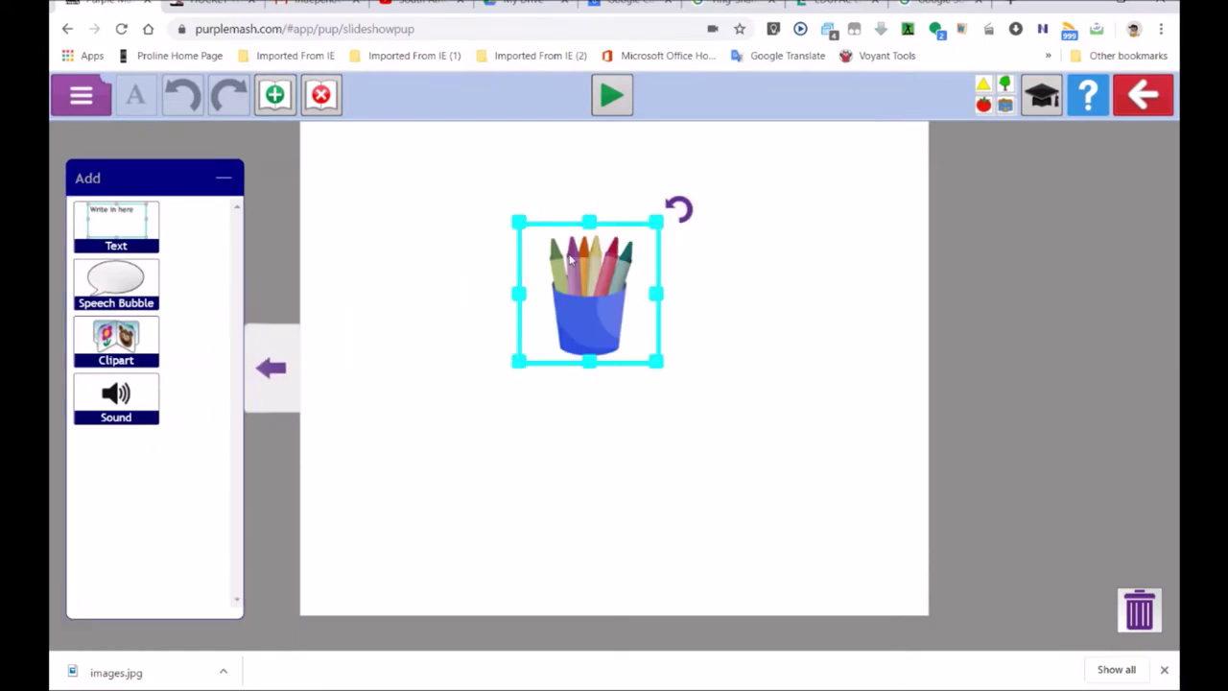
pyautogui.doubleClick(531, 334)
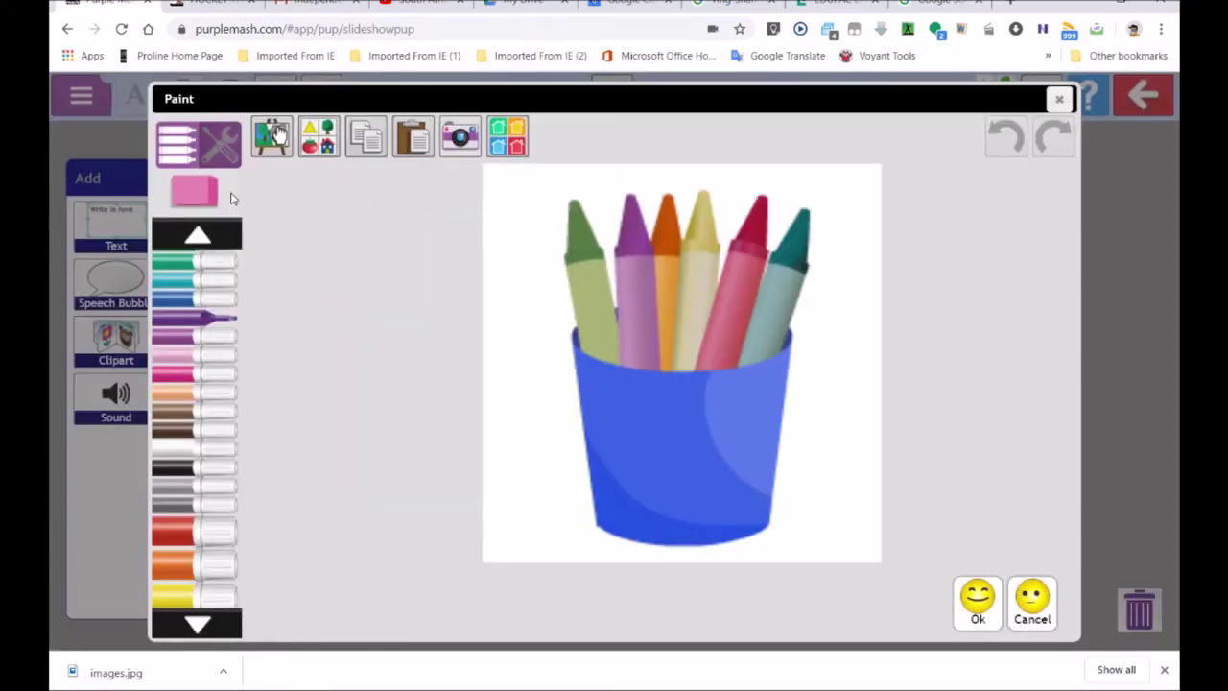
pyautogui.click(320, 144)
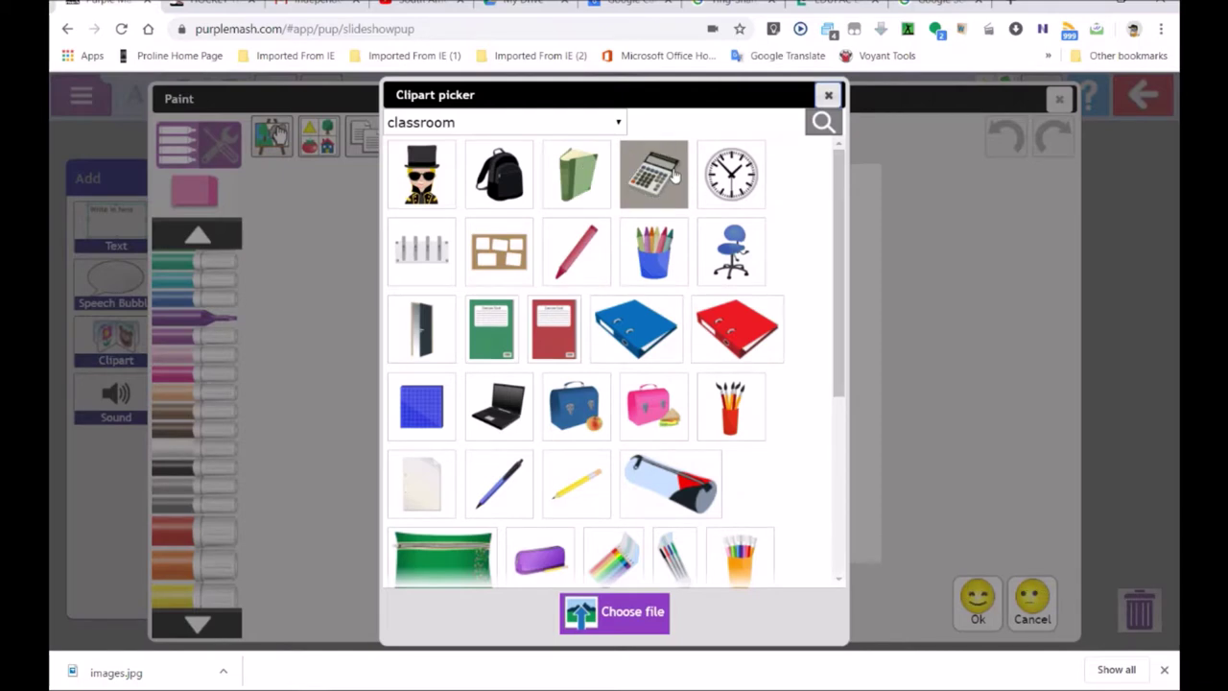
# Swap the pencil-pot clipart for images.jpg from the Pictures folder, accepting it in Paint.
pyautogui.click(611, 615)
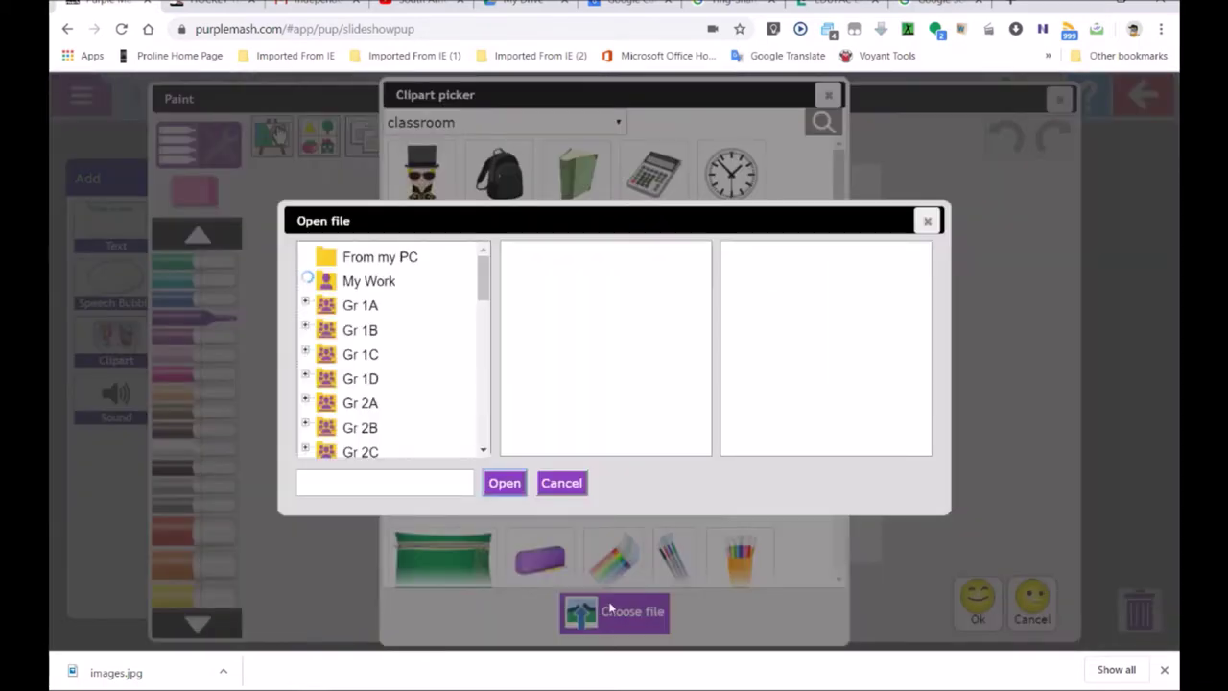
pyautogui.click(381, 259)
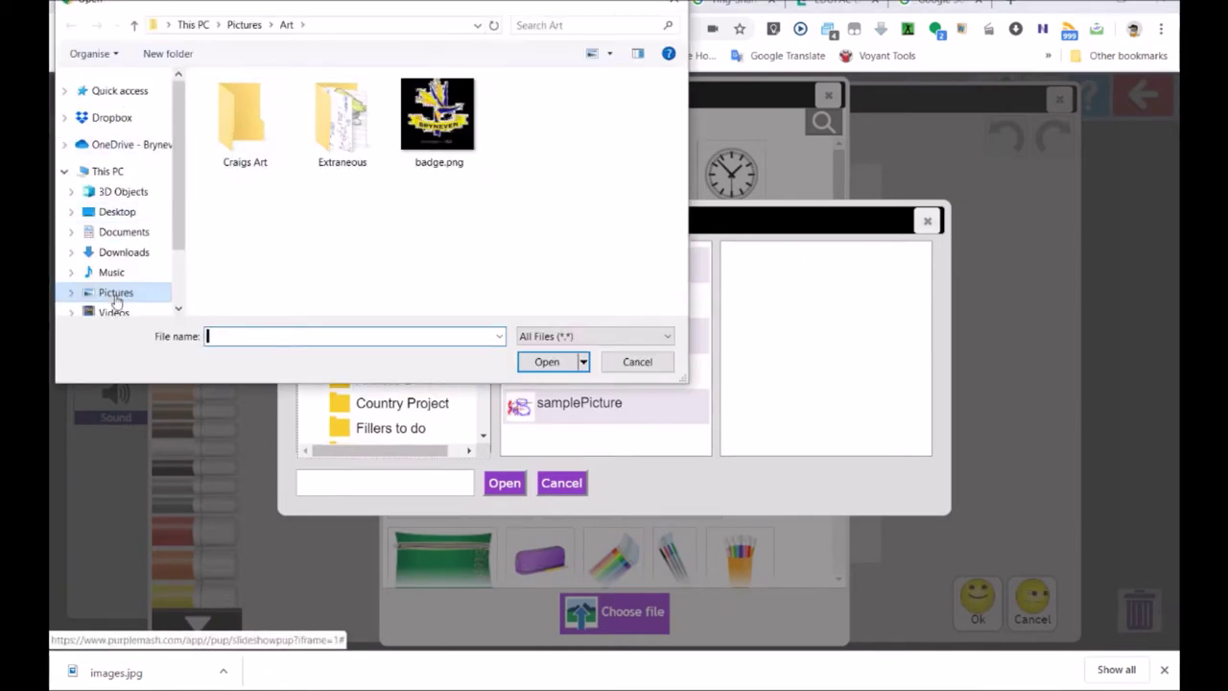
pyautogui.click(113, 294)
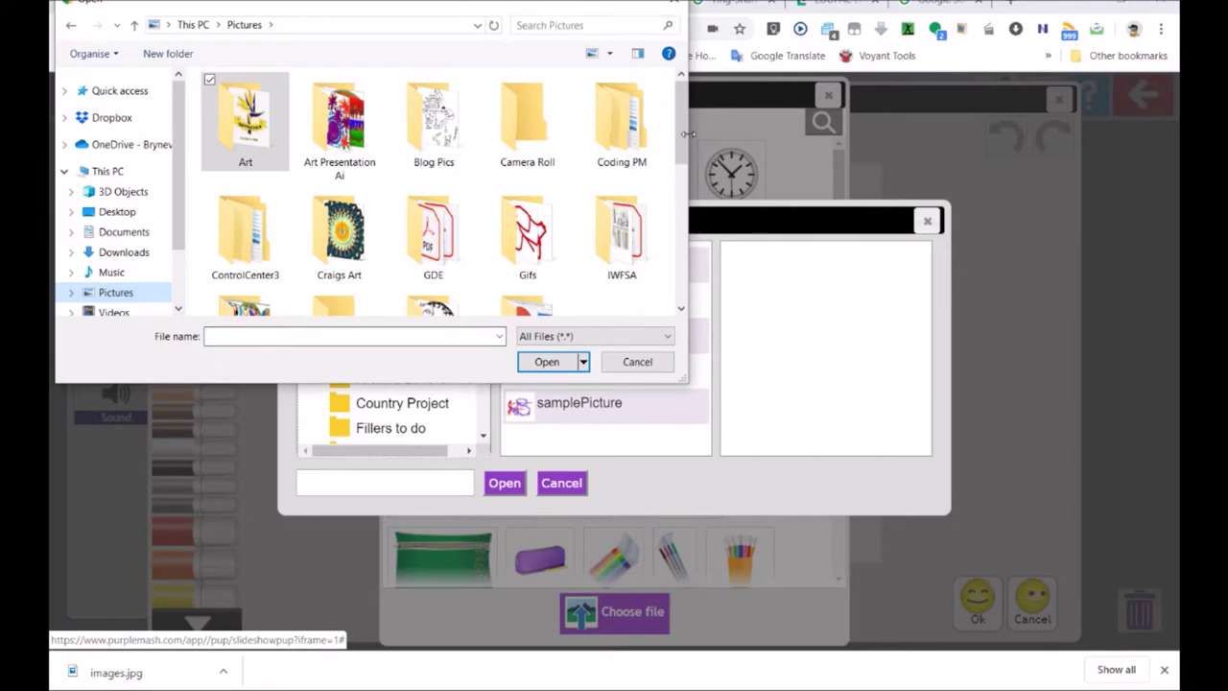
pyautogui.moveTo(678, 134); pyautogui.dragTo(699, 274)
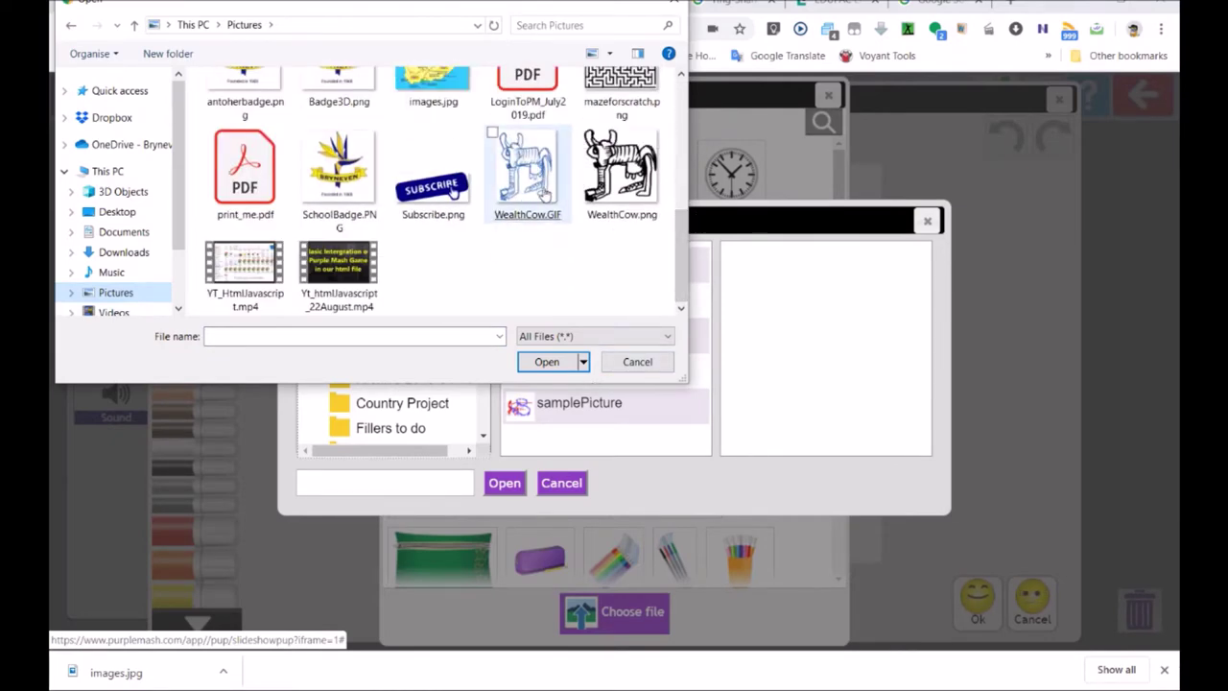
pyautogui.scroll(2, 520, 260)
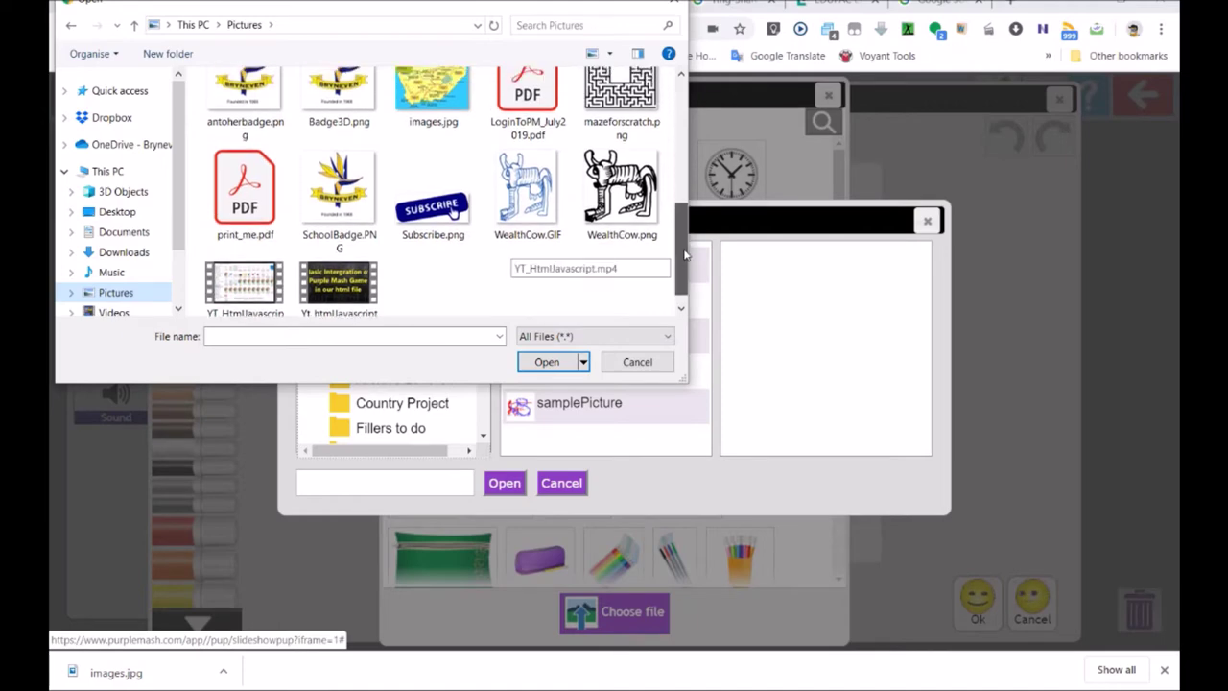
pyautogui.doubleClick(427, 113)
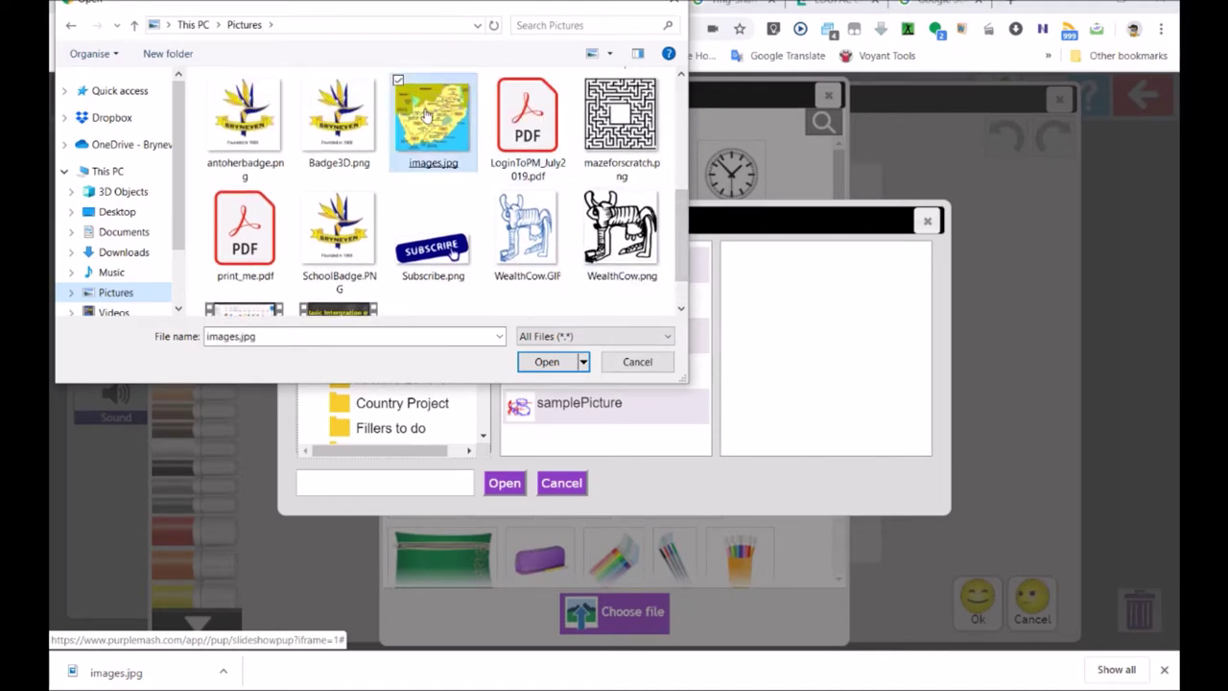
pyautogui.click(512, 485)
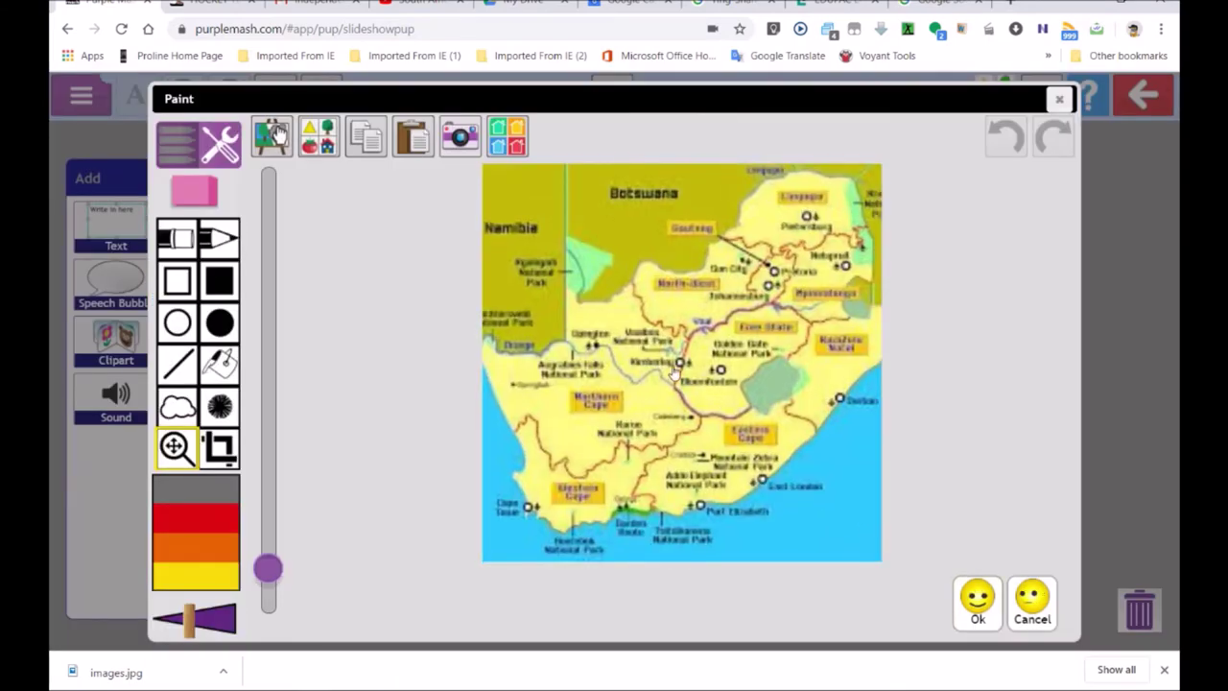
pyautogui.click(979, 603)
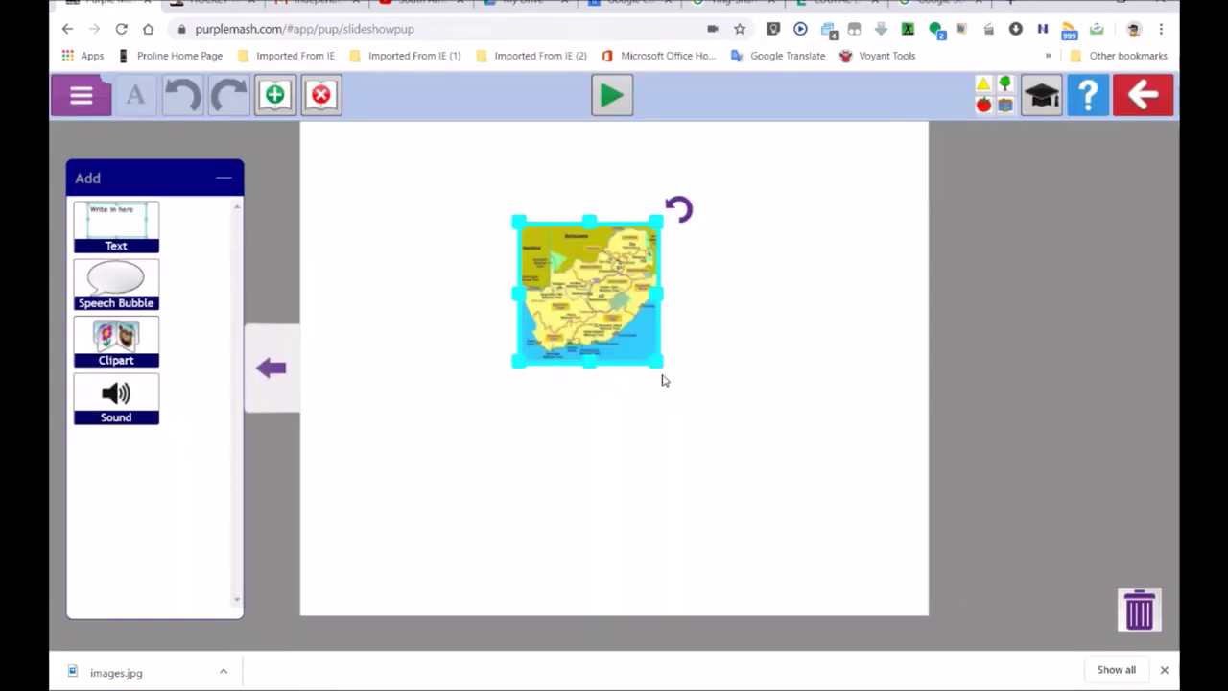
# Stretch the South Africa map across most of the slide and place a Sound button top-left.
pyautogui.moveTo(660, 372); pyautogui.dragTo(886, 548)
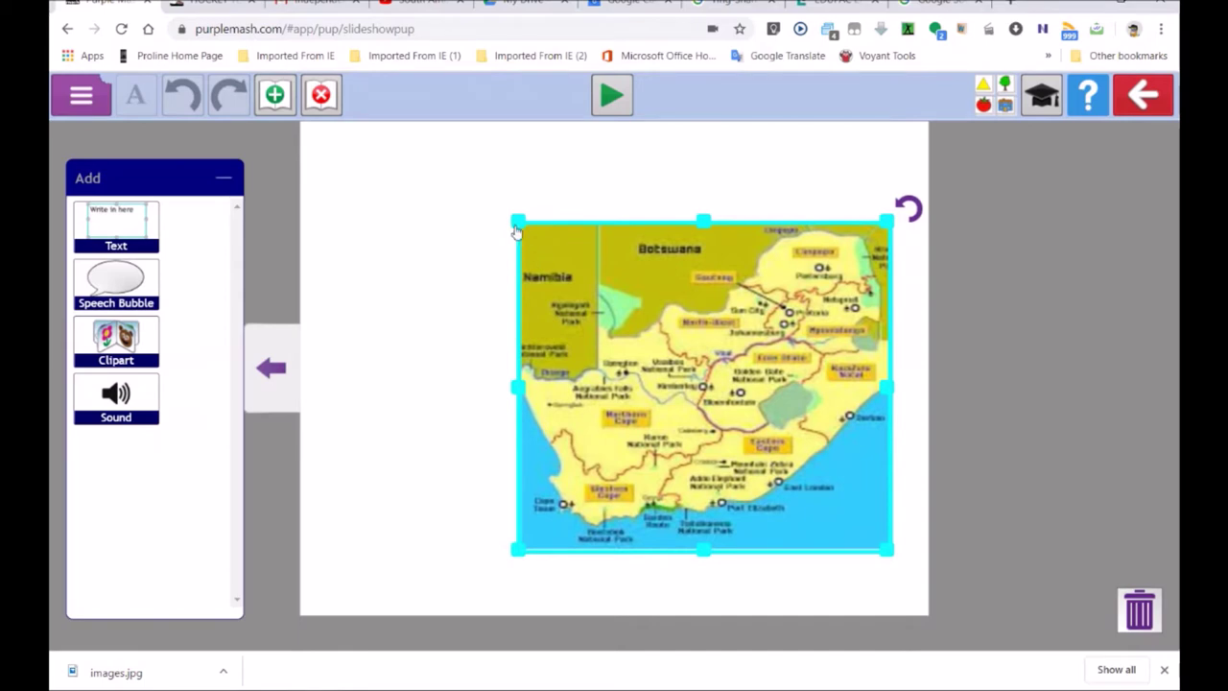
pyautogui.moveTo(516, 222); pyautogui.dragTo(426, 170)
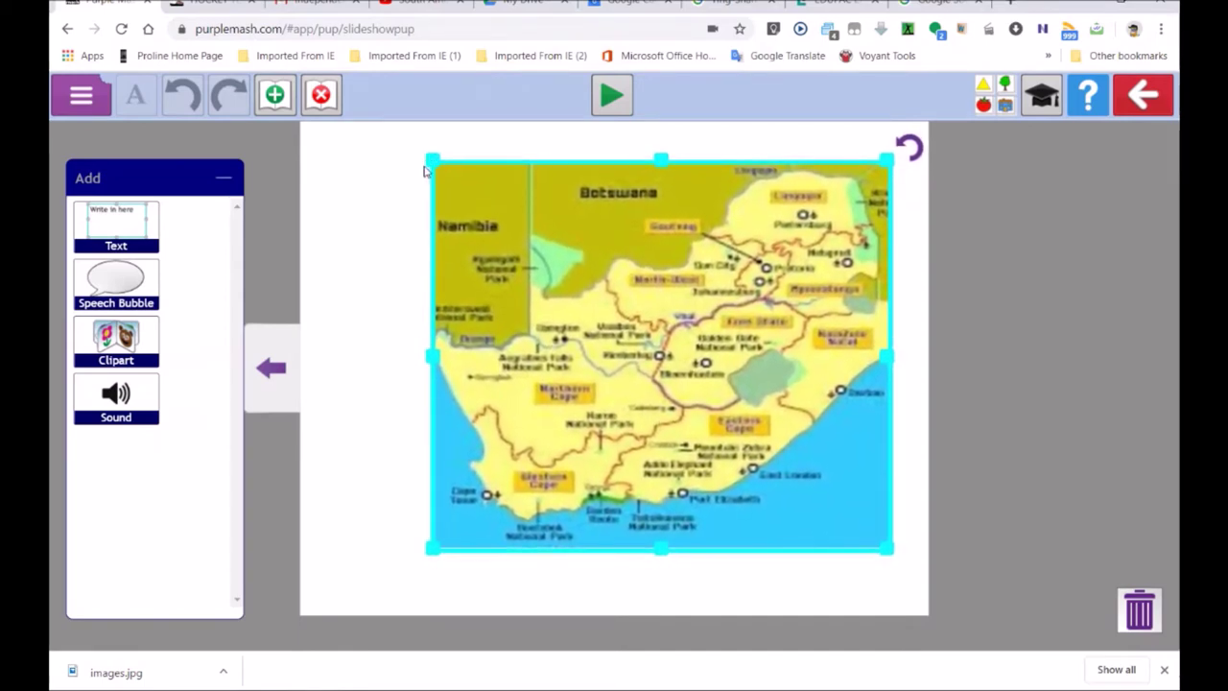
pyautogui.click(369, 280)
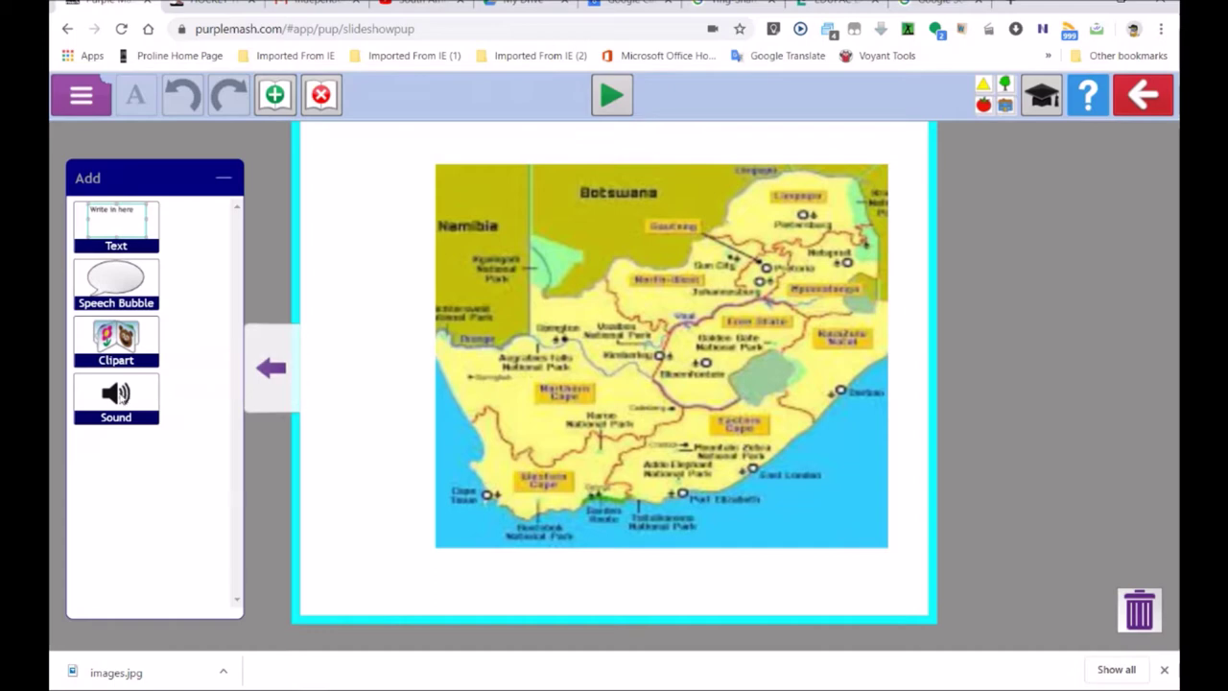
pyautogui.moveTo(115, 396); pyautogui.dragTo(643, 307)
pyautogui.moveTo(549, 321); pyautogui.dragTo(383, 192)
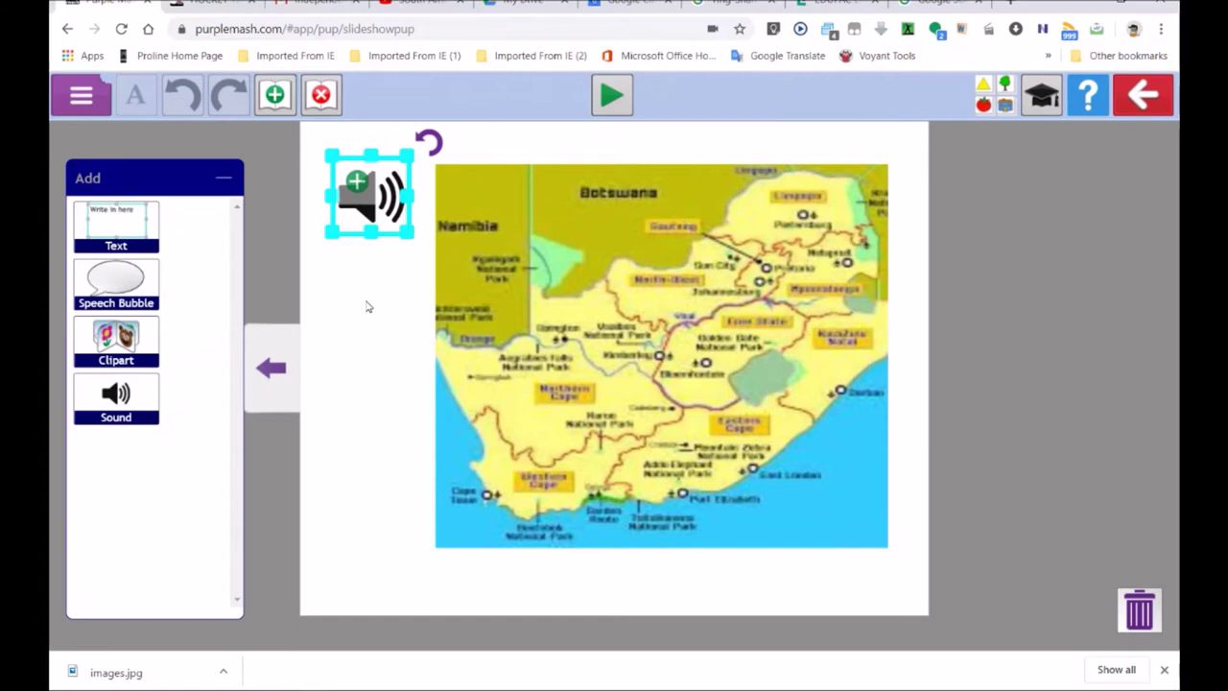
# Record about 14 seconds of speech into the sound button and keep the recording.
pyautogui.click(356, 183)
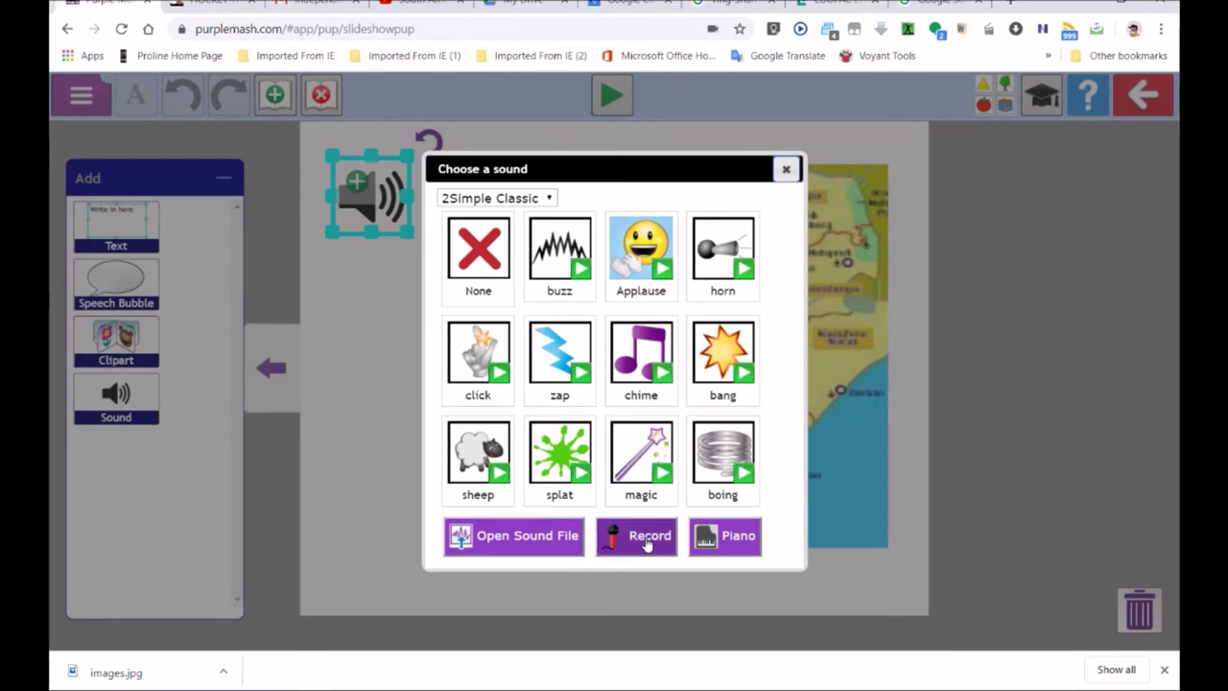
pyautogui.click(647, 543)
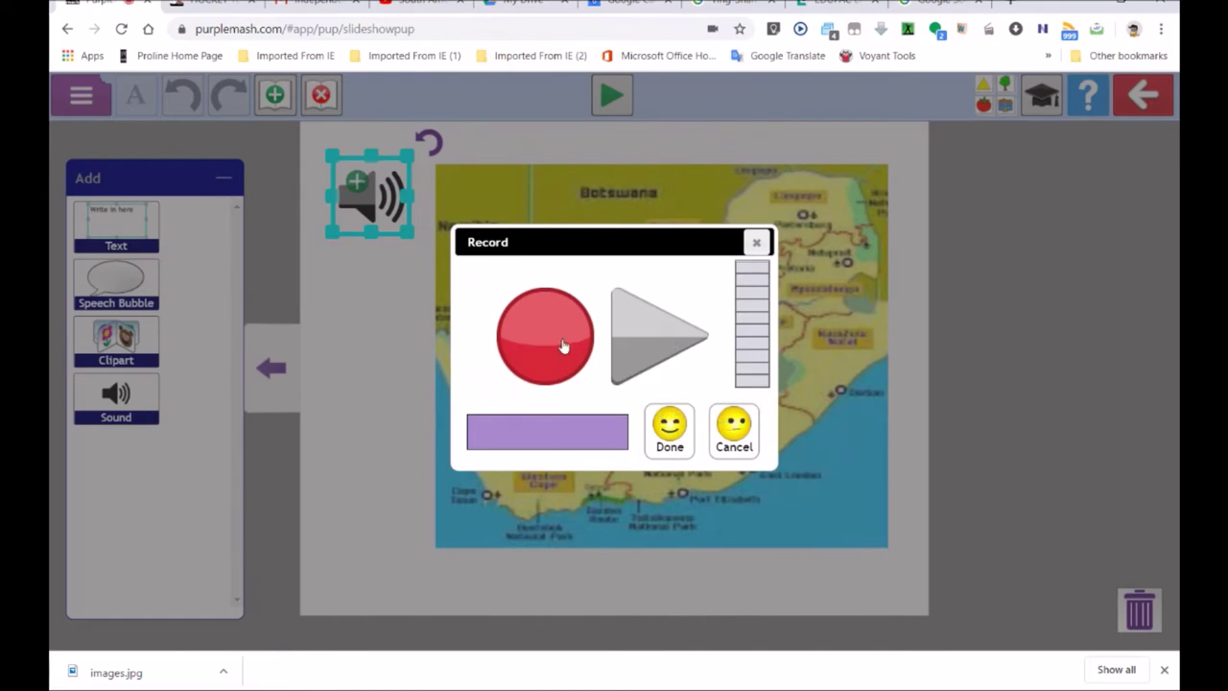
pyautogui.click(561, 346)
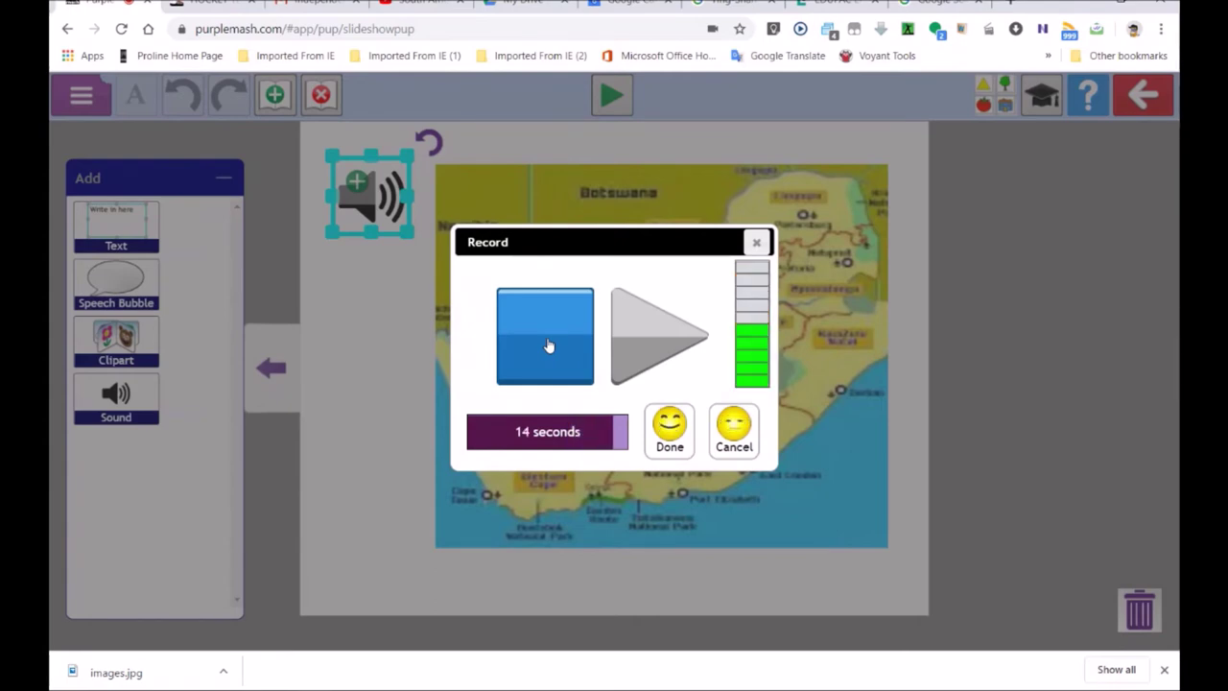
pyautogui.click(549, 345)
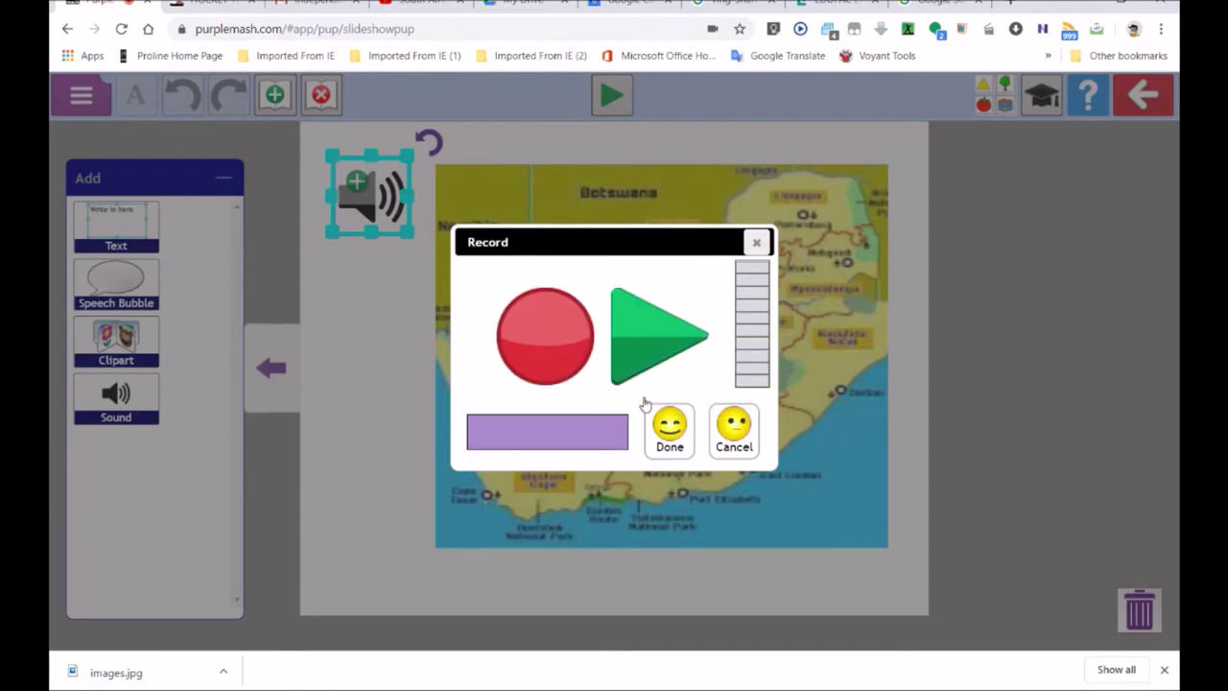
pyautogui.click(670, 428)
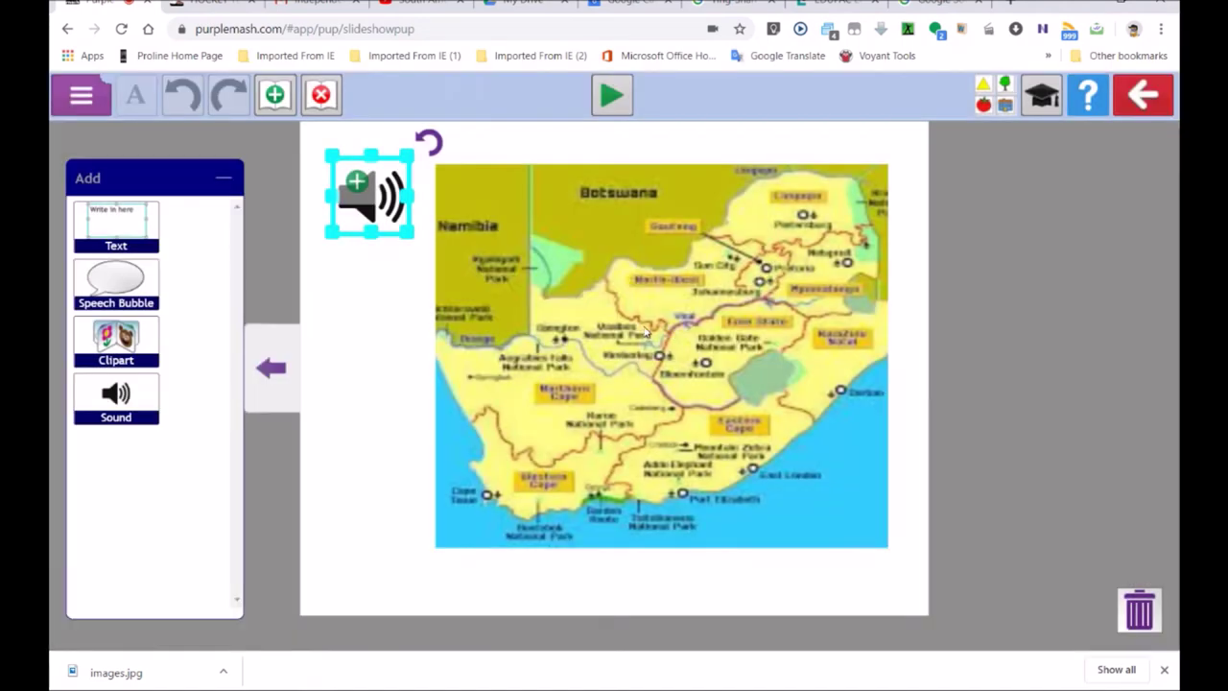
pyautogui.click(1139, 97)
# Choose Save & exit and save the slideshow file as MyProject in My Work.
pyautogui.click(541, 376)
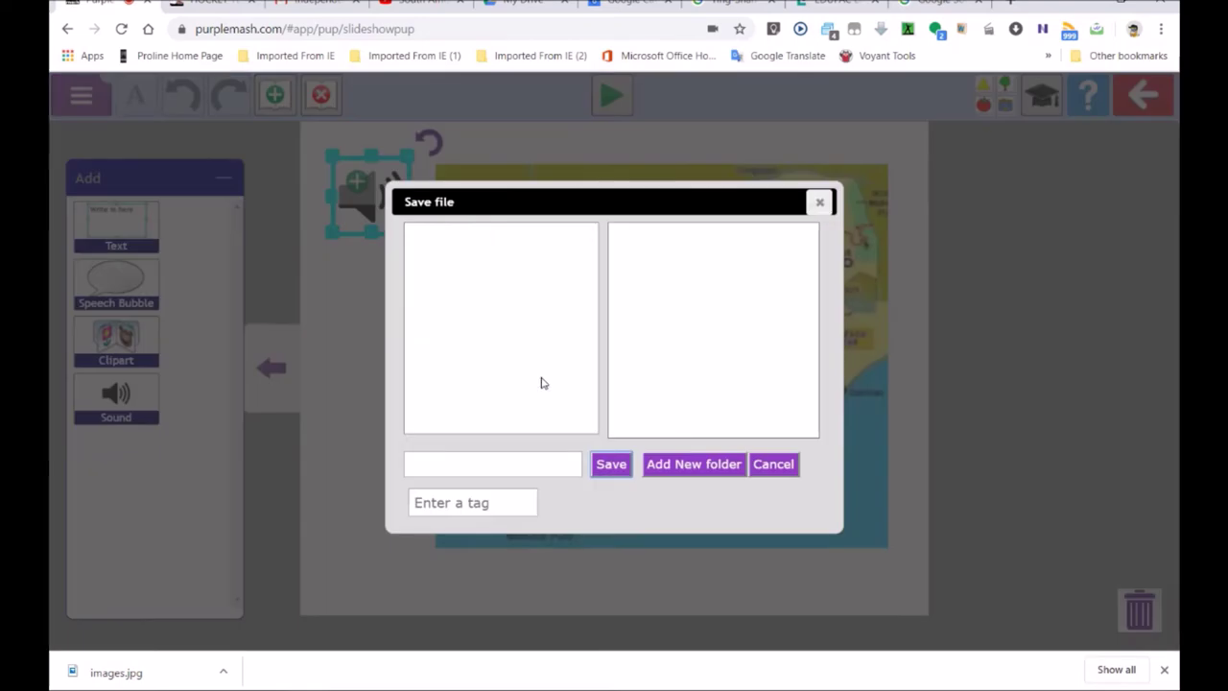
pyautogui.click(465, 468)
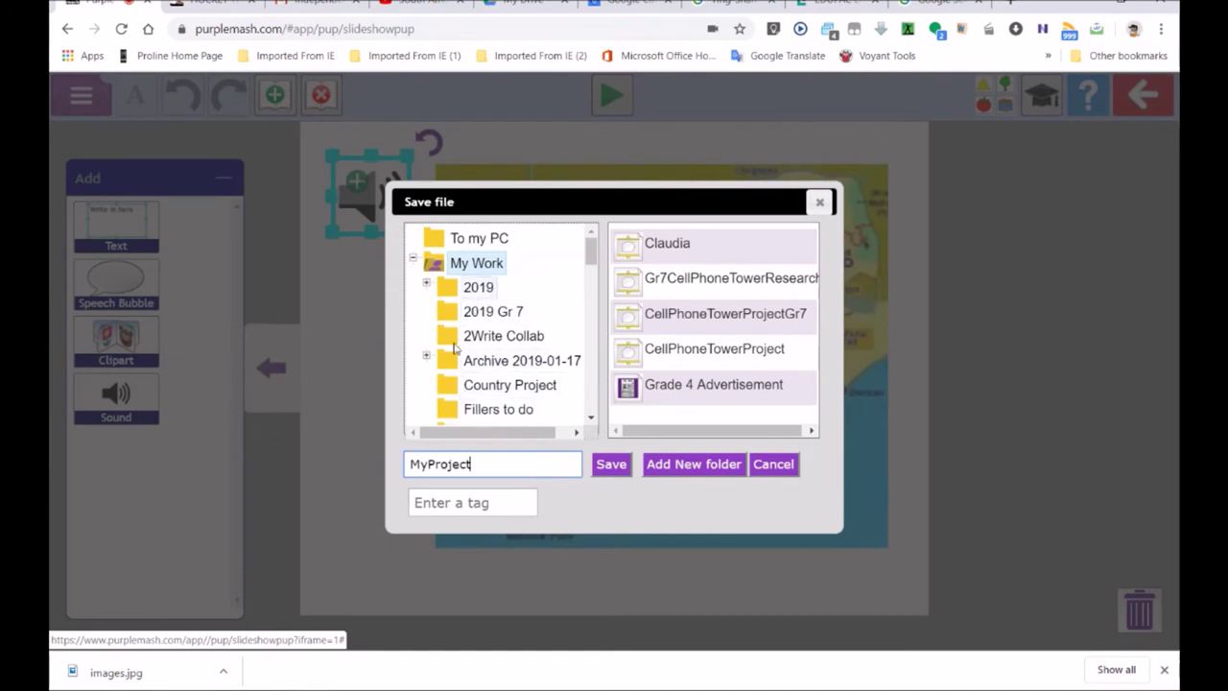
pyautogui.click(611, 464)
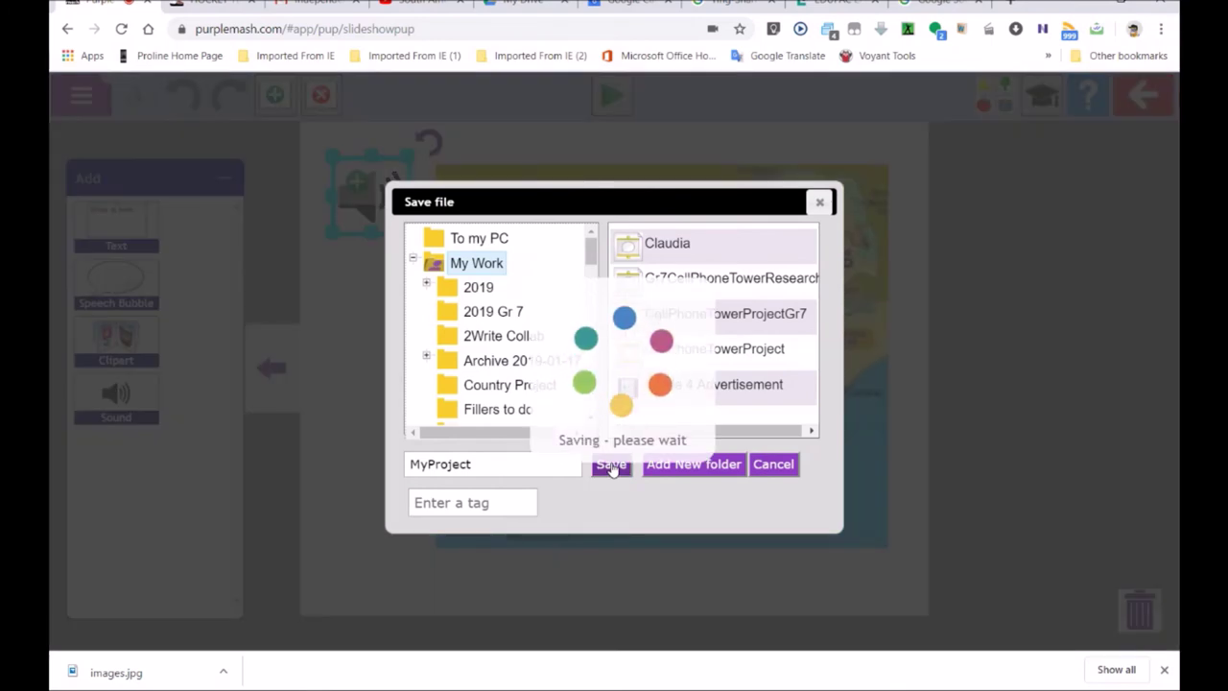